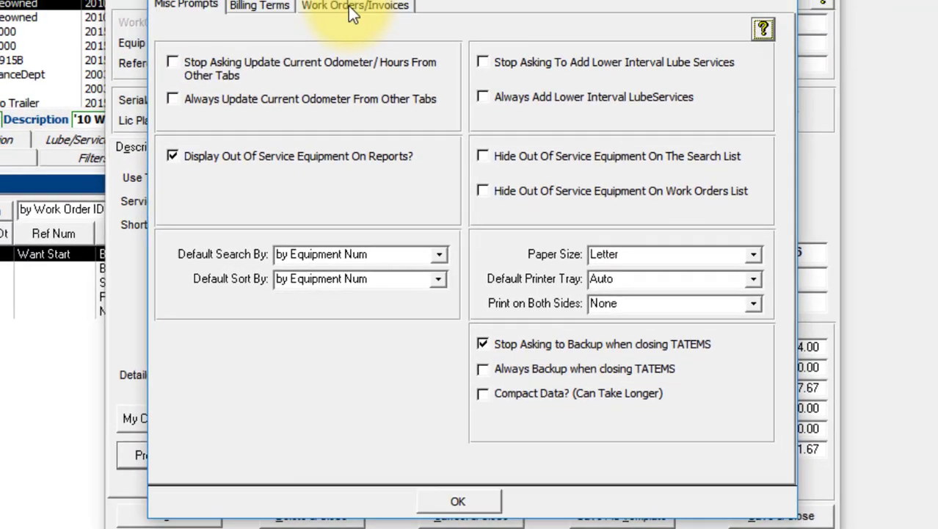
Review the Work Orders/Invoices preferences and the company information, closing each window after viewing it
{"action": "left_click", "coordinate": [350, 8]}
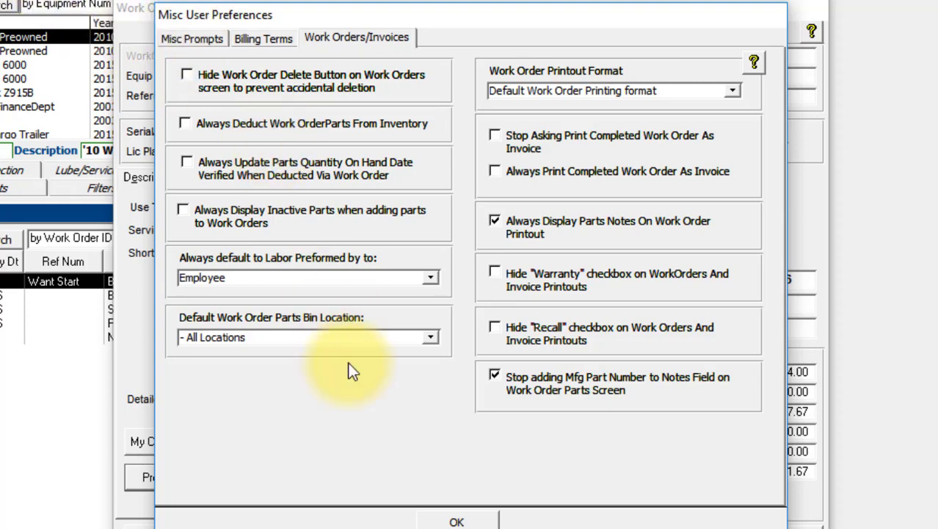
{"action": "left_click", "coordinate": [458, 521]}
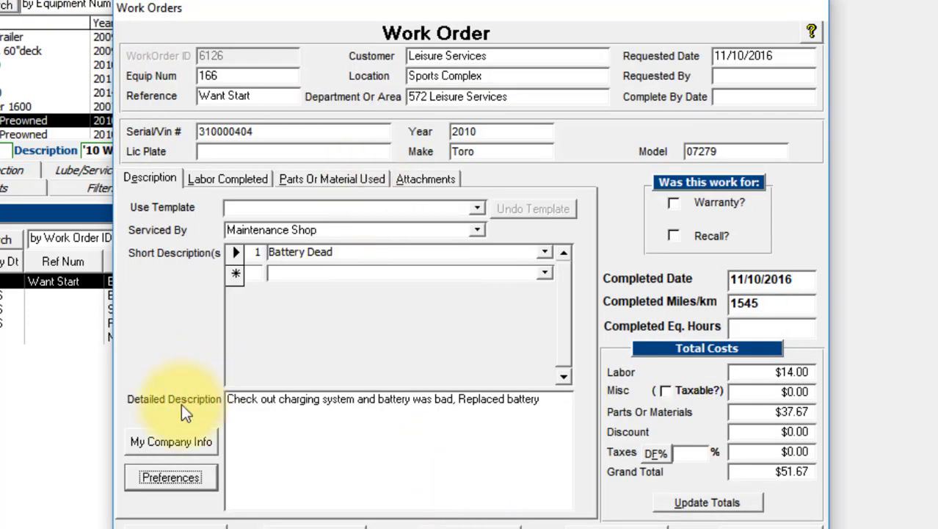
{"action": "left_click", "coordinate": [180, 444]}
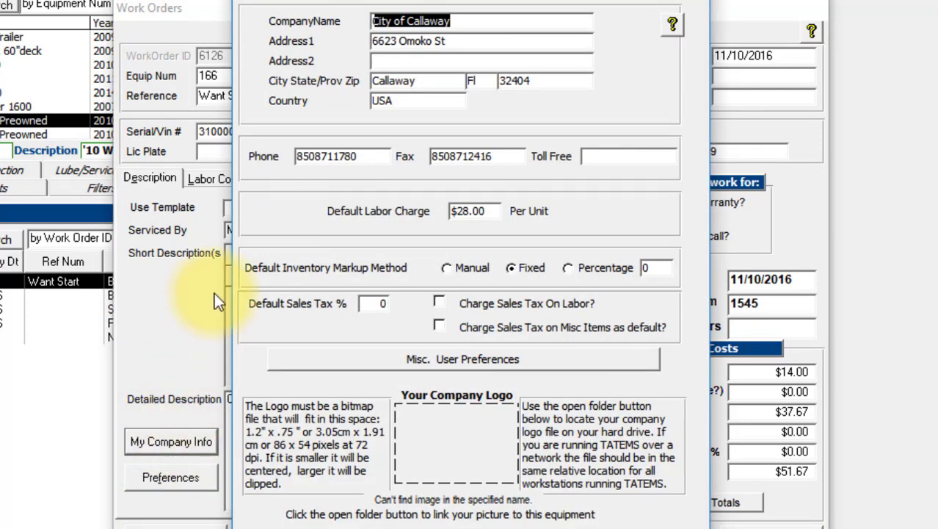
{"action": "left_click", "coordinate": [461, 22]}
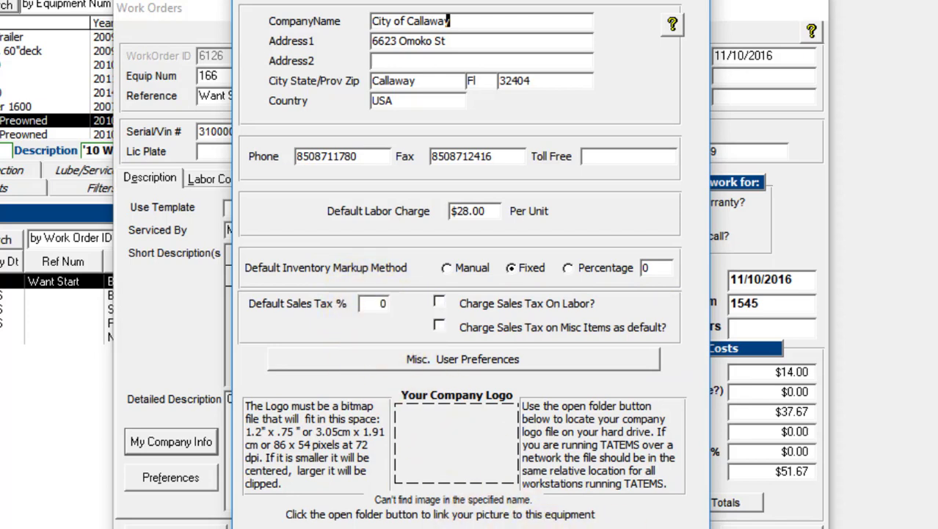
{"action": "left_click", "coordinate": [622, 528]}
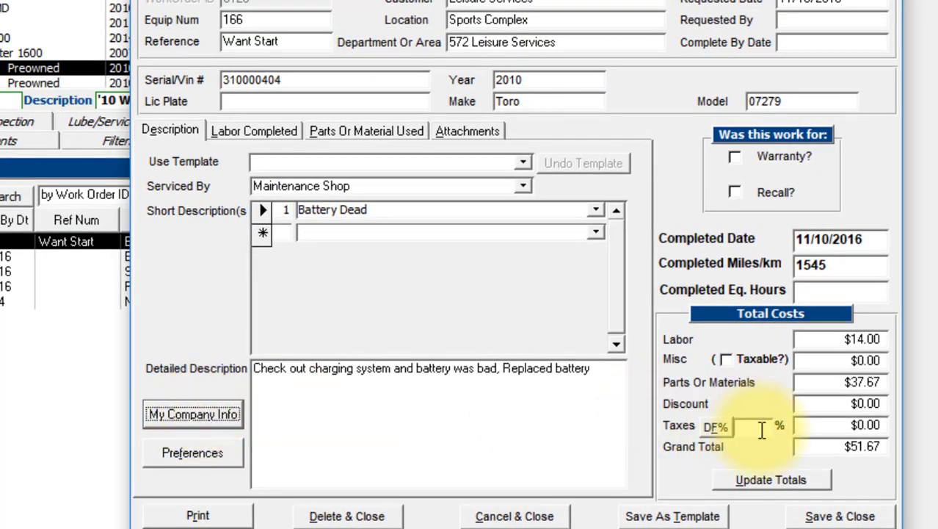
Examine the Default Sales Tax % setting linked to the work order's tax percentage, and close the company information
{"action": "double_click", "coordinate": [762, 430]}
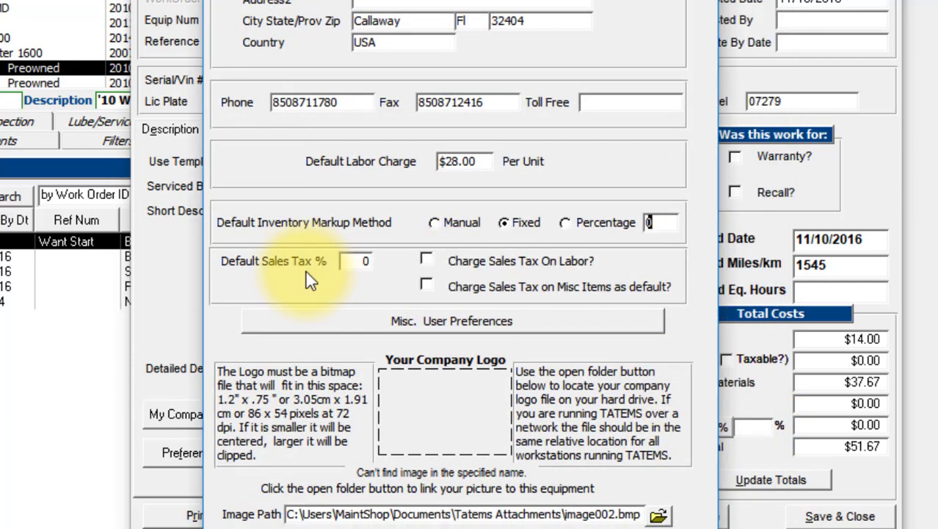
{"action": "double_click", "coordinate": [367, 261]}
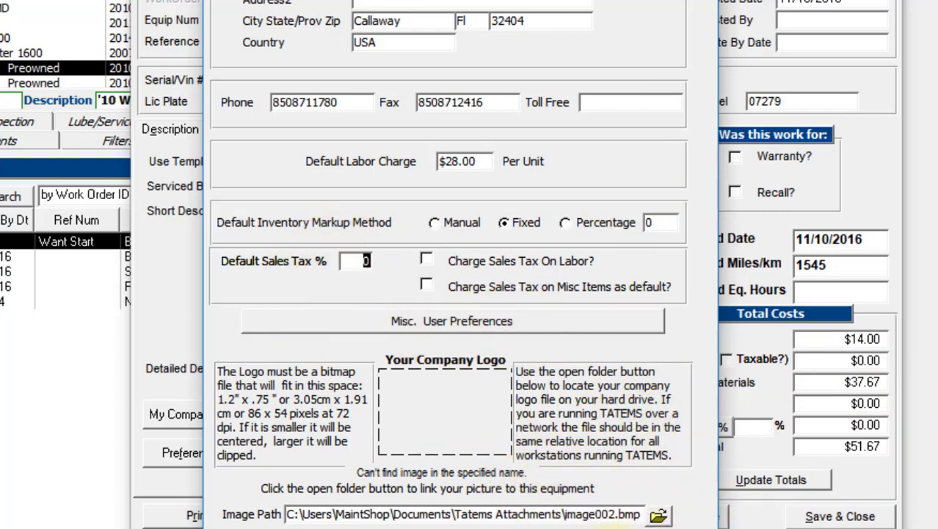
{"action": "left_click", "coordinate": [640, 528]}
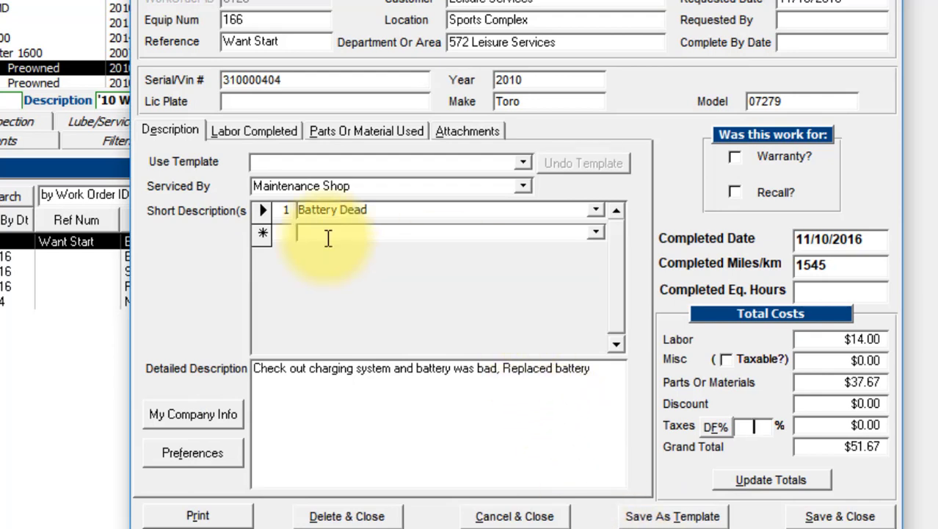
Rename the Tonya"sPaint&Body entry in the Serviced By list to "Tonya Paint&Body" and check the choices available on the work order
{"action": "double_click", "coordinate": [371, 186]}
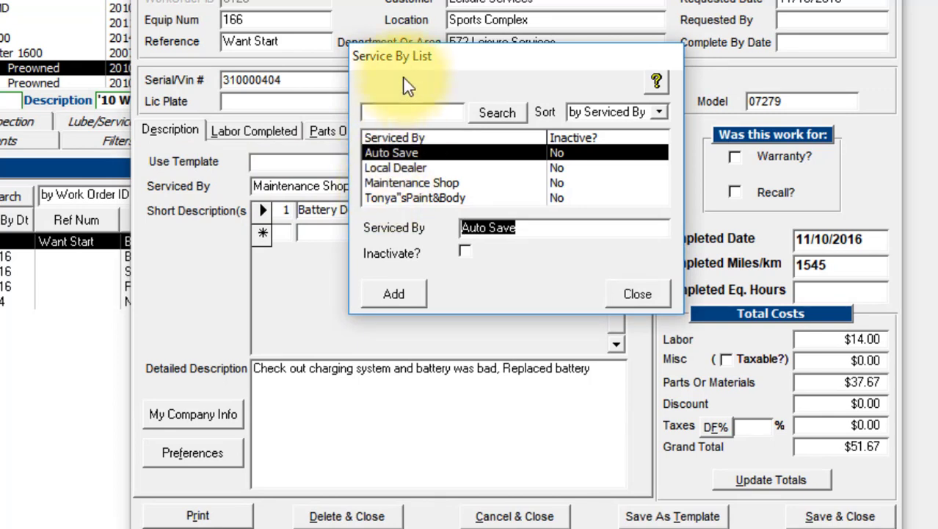
{"action": "left_click", "coordinate": [395, 165]}
{"action": "left_click", "coordinate": [397, 182]}
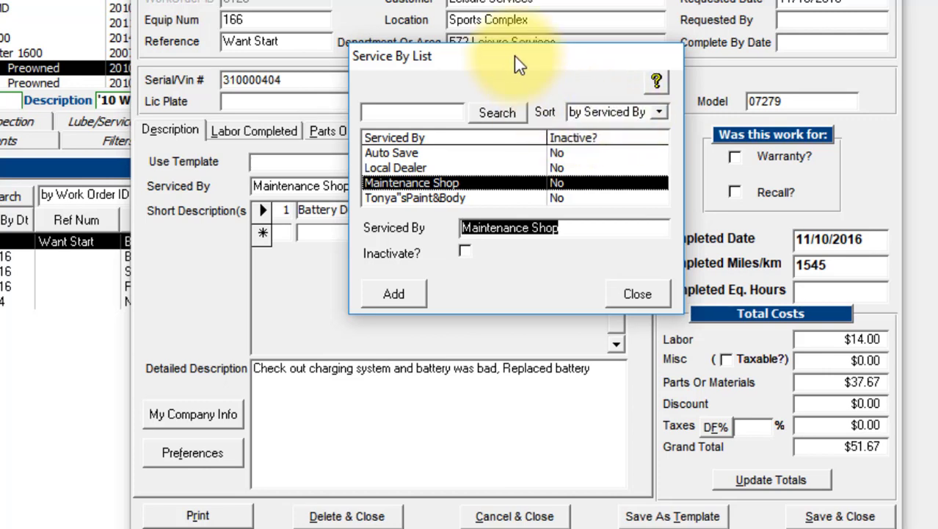
{"action": "left_click_drag", "start_coordinate": [515, 59], "coordinate": [502, 56]}
{"action": "left_click", "coordinate": [395, 194]}
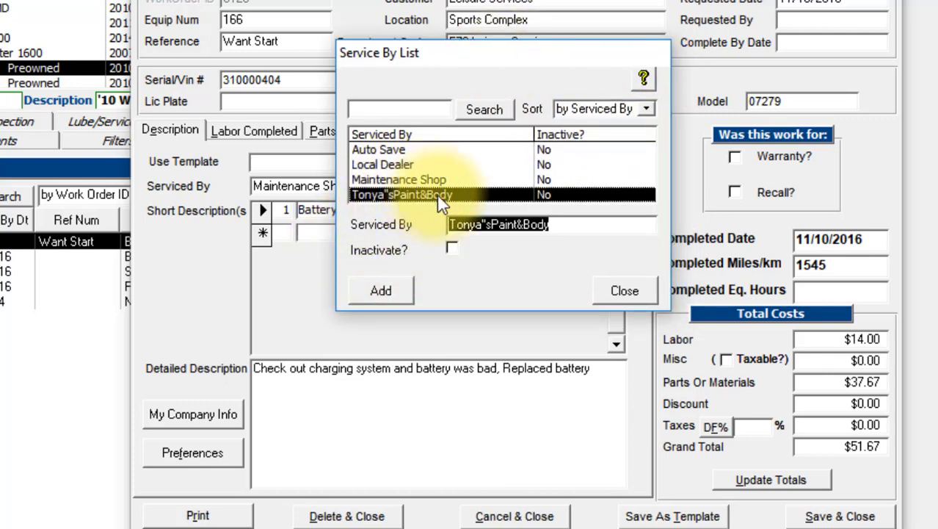
{"action": "left_click", "coordinate": [485, 224]}
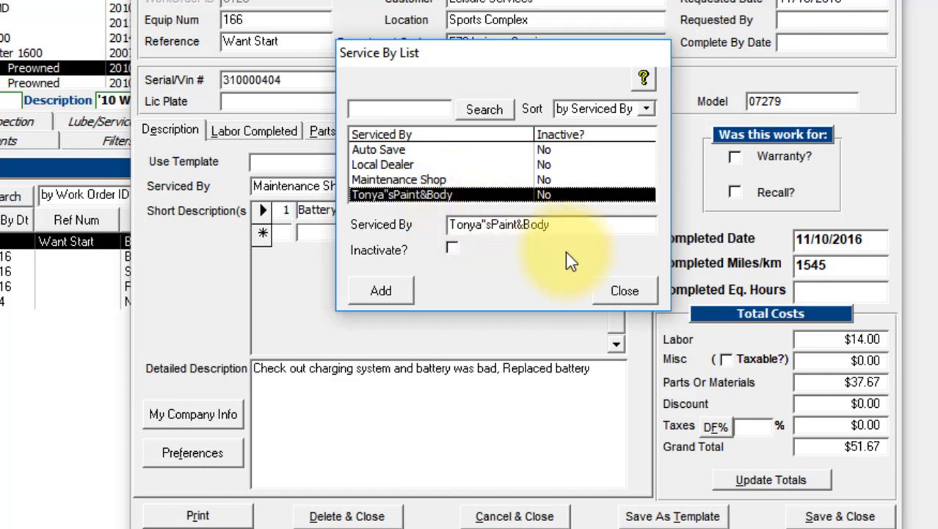
{"action": "key", "text": "Delete"}
{"action": "key", "text": "Delete"}
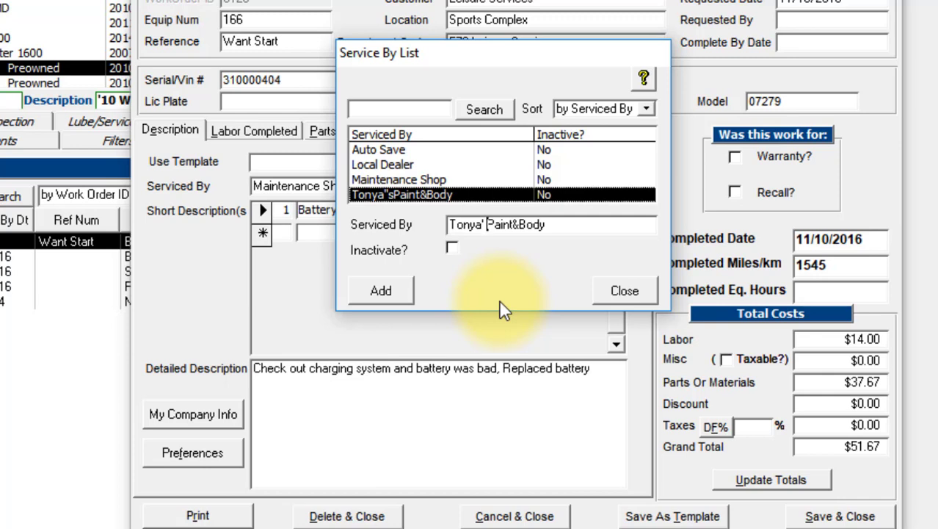
{"action": "key", "text": "BackSpace"}
{"action": "key", "text": "BackSpace"}
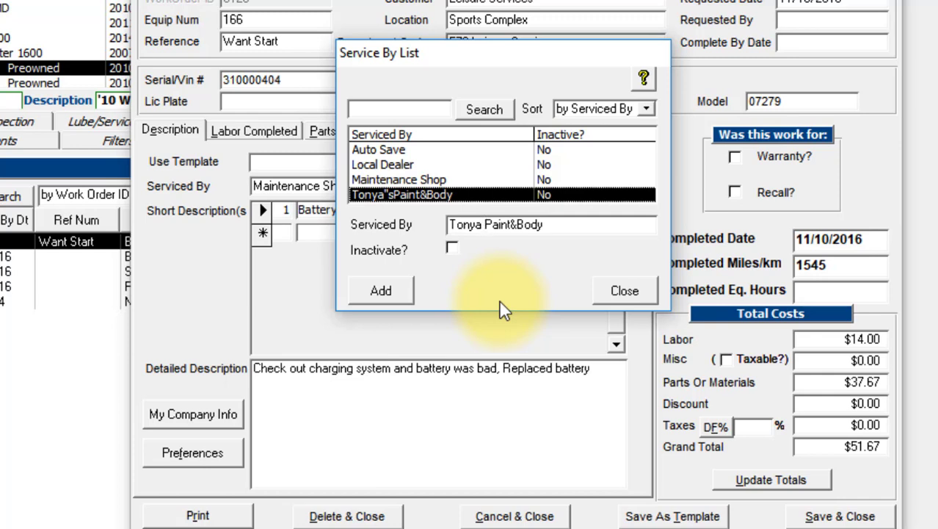
{"action": "left_click", "coordinate": [638, 292]}
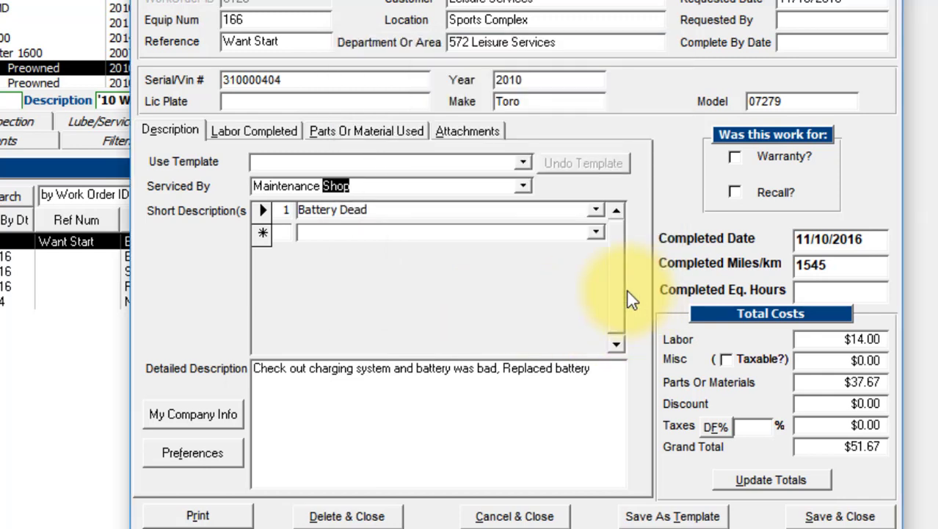
{"action": "left_click", "coordinate": [522, 186]}
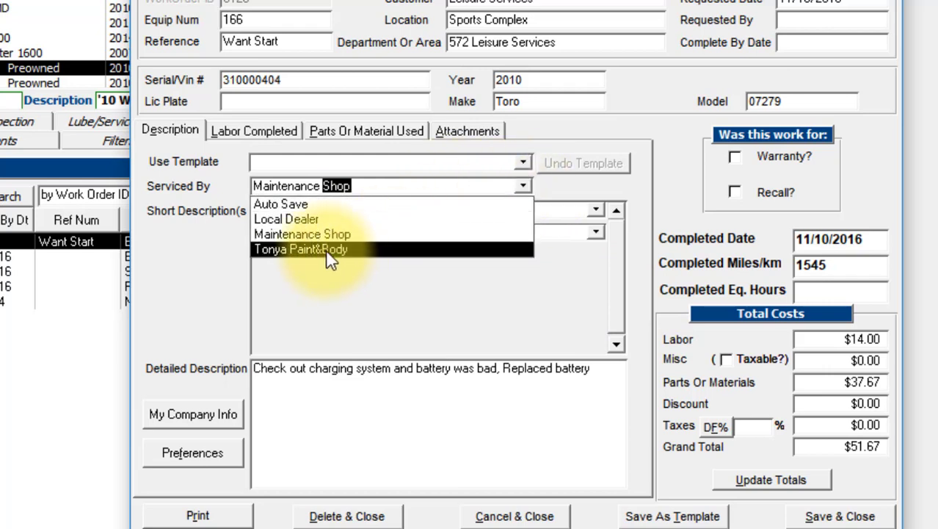
{"action": "left_click", "coordinate": [217, 223]}
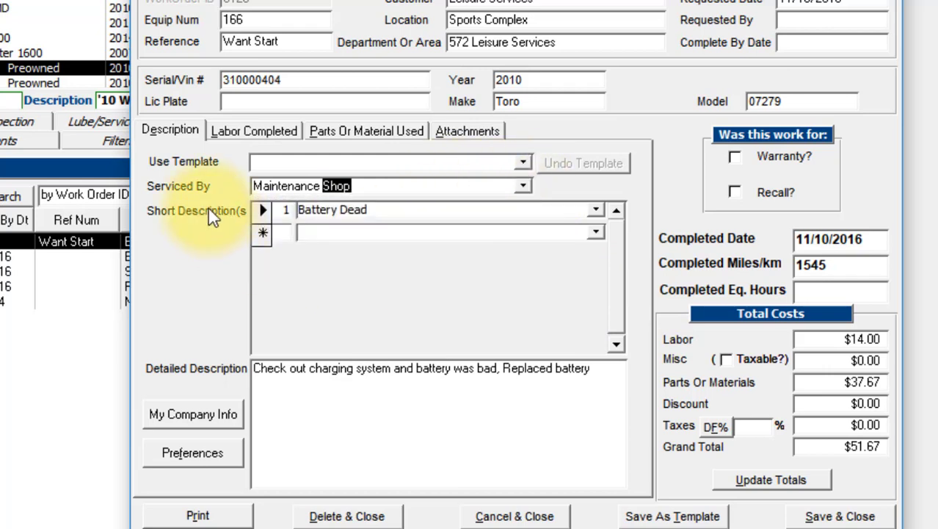
Browse the master list of work order short descriptions behind the Battery Dead entry, and close the list
{"action": "double_click", "coordinate": [408, 214]}
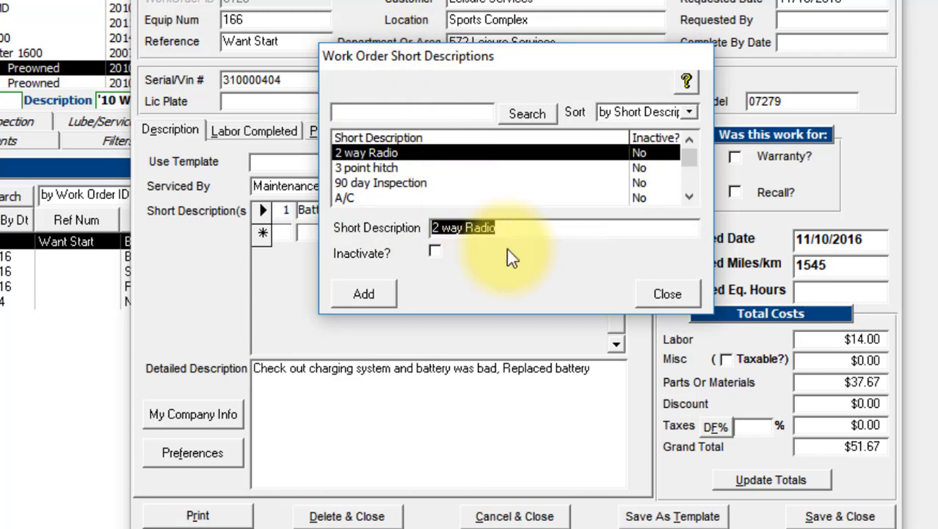
{"action": "left_click", "coordinate": [382, 168]}
{"action": "left_click", "coordinate": [358, 184]}
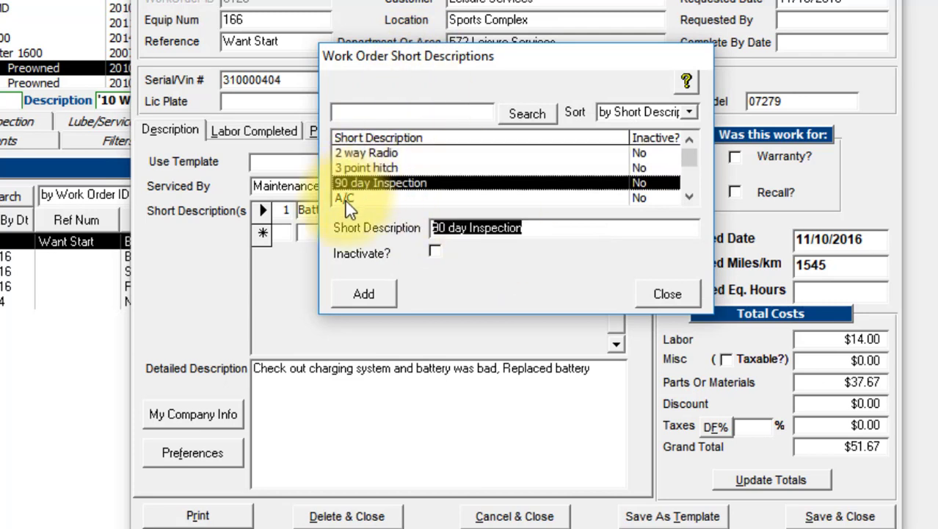
{"action": "left_click", "coordinate": [345, 198]}
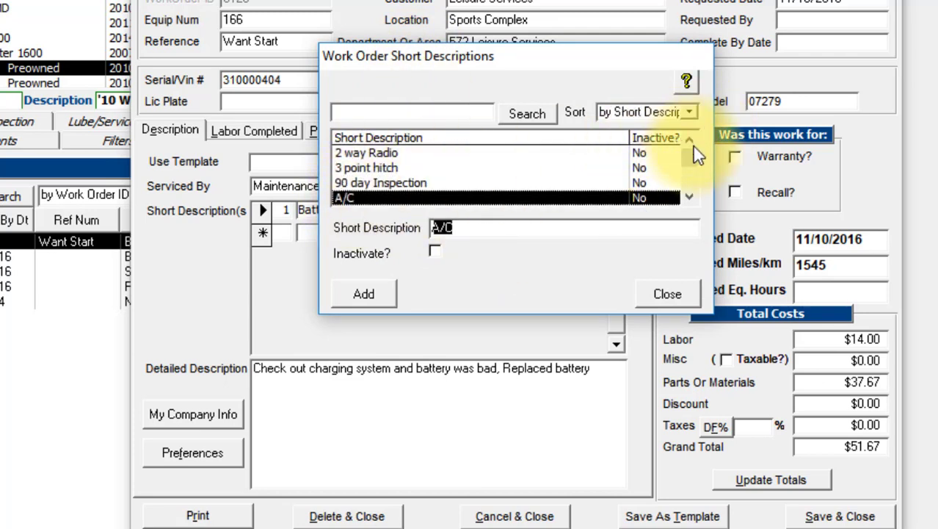
{"action": "scroll", "coordinate": [413, 182], "scroll_direction": "down", "scroll_amount": 3}
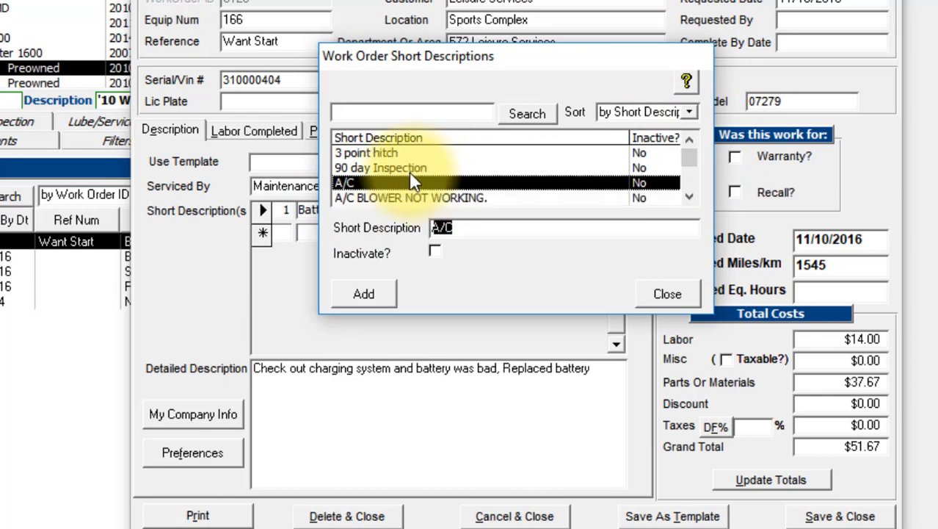
{"action": "scroll", "coordinate": [412, 184], "scroll_direction": "down", "scroll_amount": 3}
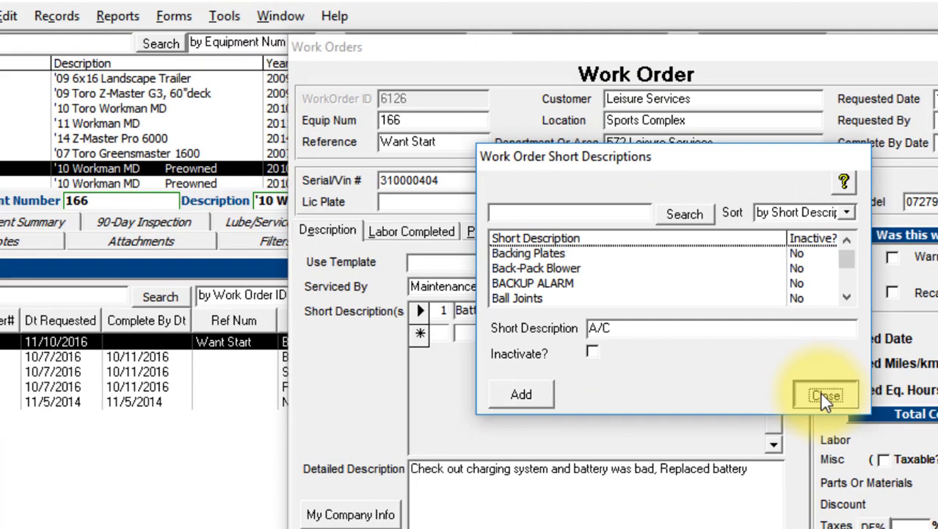
{"action": "left_click", "coordinate": [846, 416]}
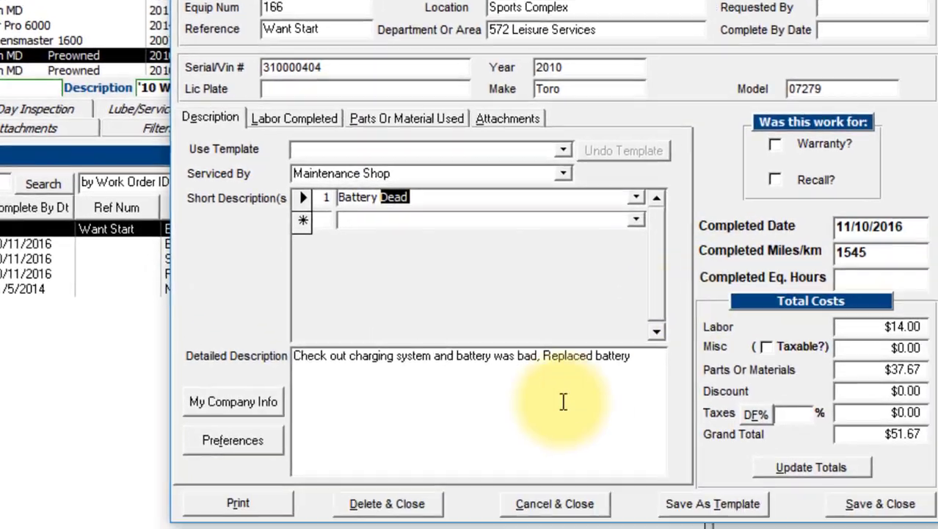
Open the work order's Electrical labor entry and examine the assigned employee's personnel record, including the personnel type
{"action": "left_click", "coordinate": [288, 103]}
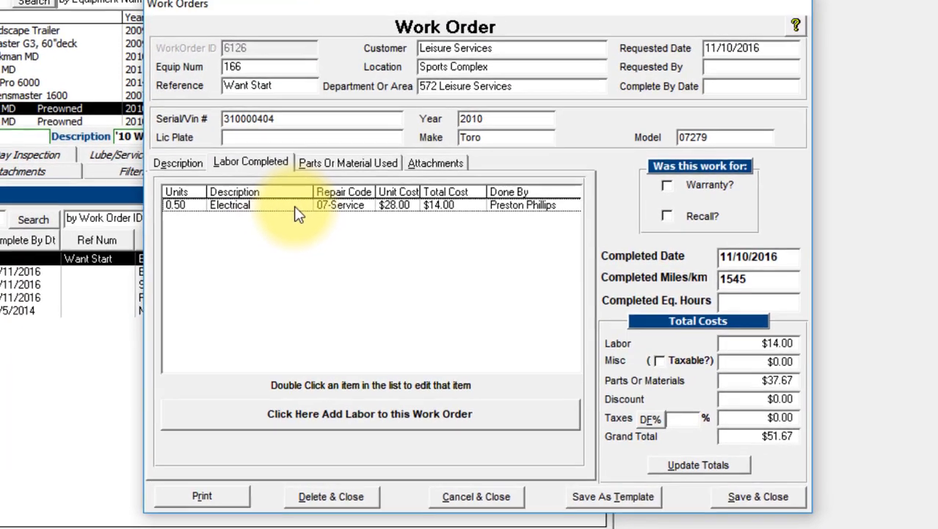
{"action": "double_click", "coordinate": [306, 151]}
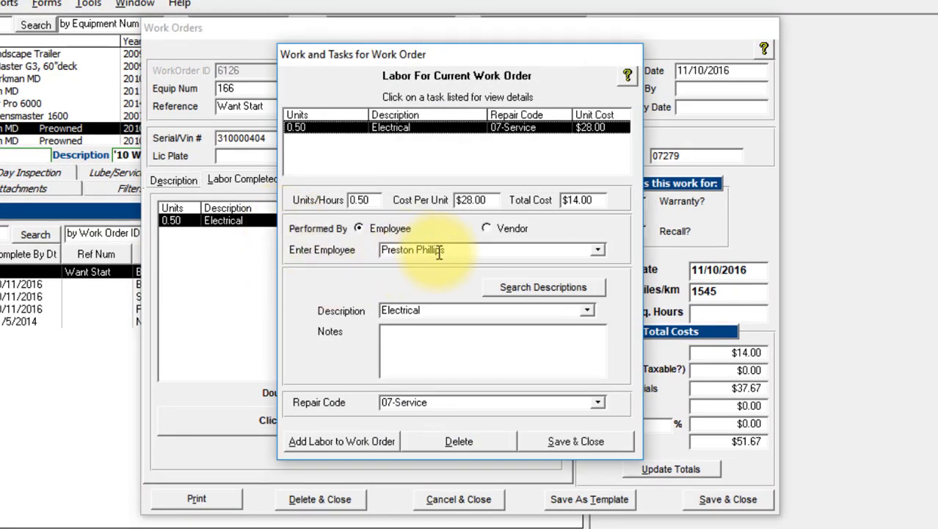
{"action": "double_click", "coordinate": [385, 253]}
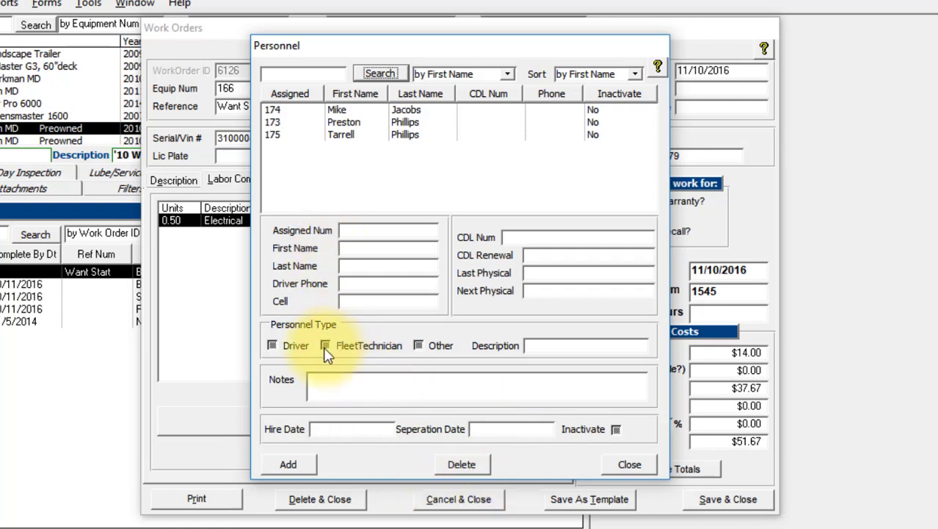
{"action": "left_click", "coordinate": [335, 123]}
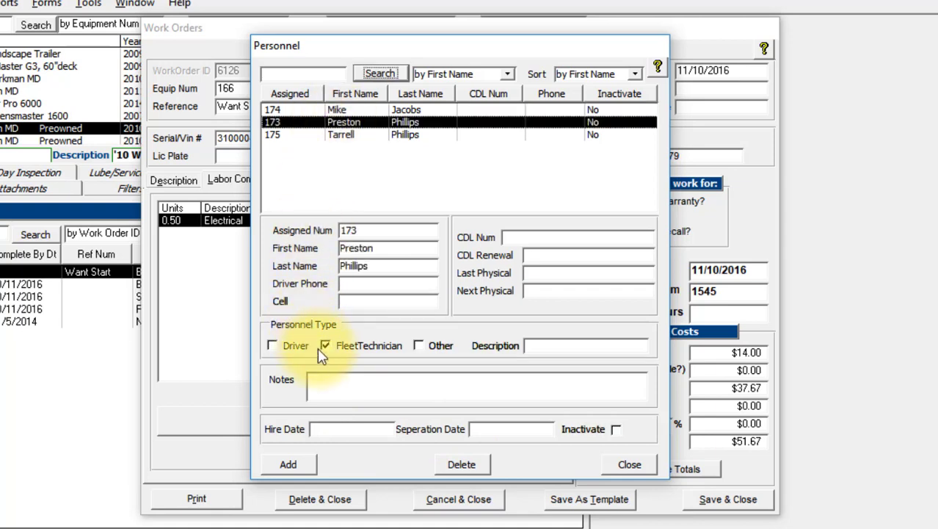
{"action": "left_click", "coordinate": [628, 465]}
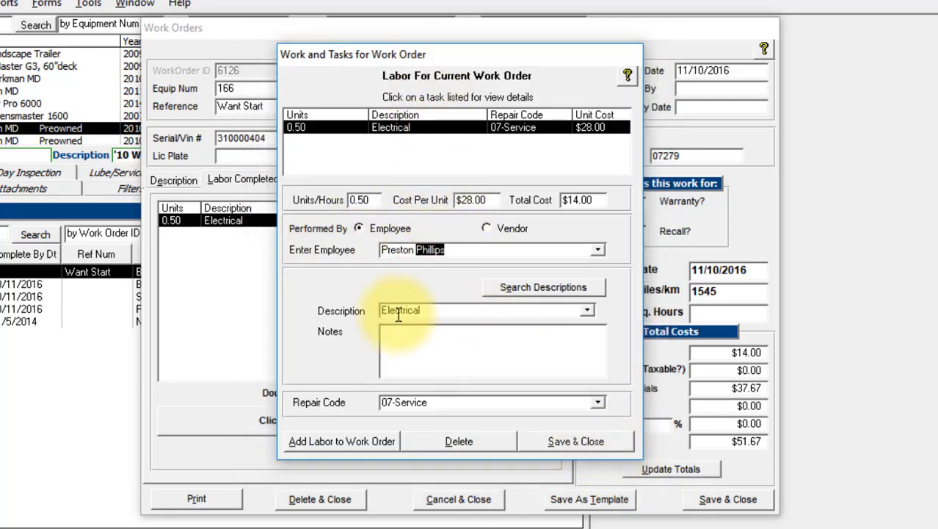
Browse the master list of labor descriptions behind the Electrical labor entry, and close the list
{"action": "double_click", "coordinate": [448, 309]}
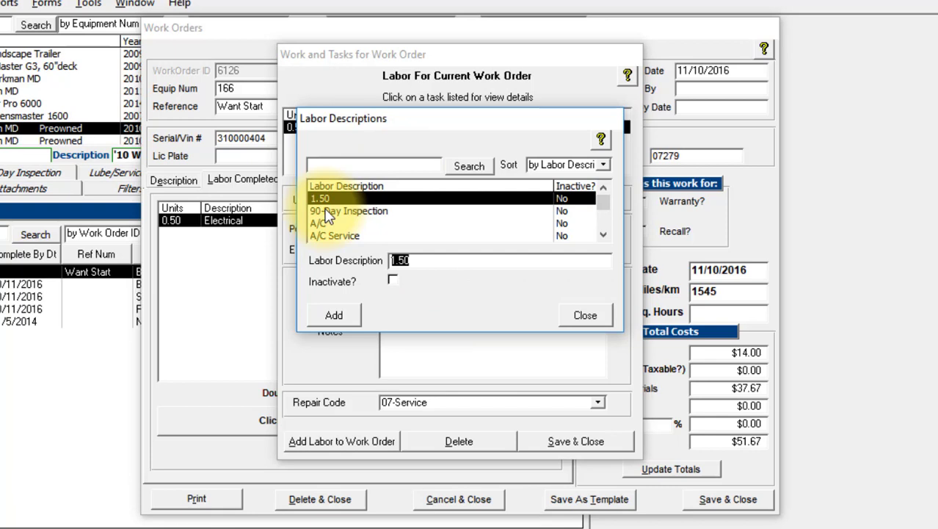
{"action": "scroll", "coordinate": [328, 213], "scroll_direction": "down", "scroll_amount": 2}
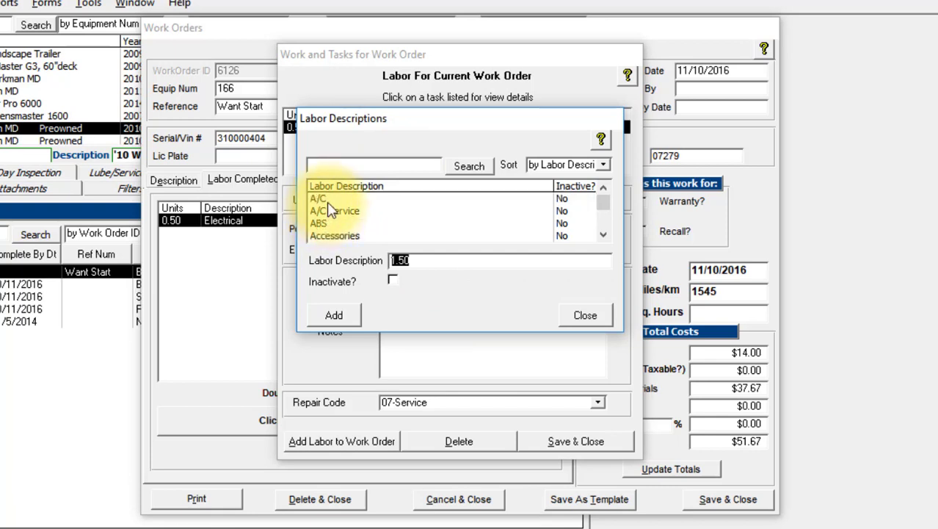
{"action": "scroll", "coordinate": [328, 210], "scroll_direction": "down", "scroll_amount": 1}
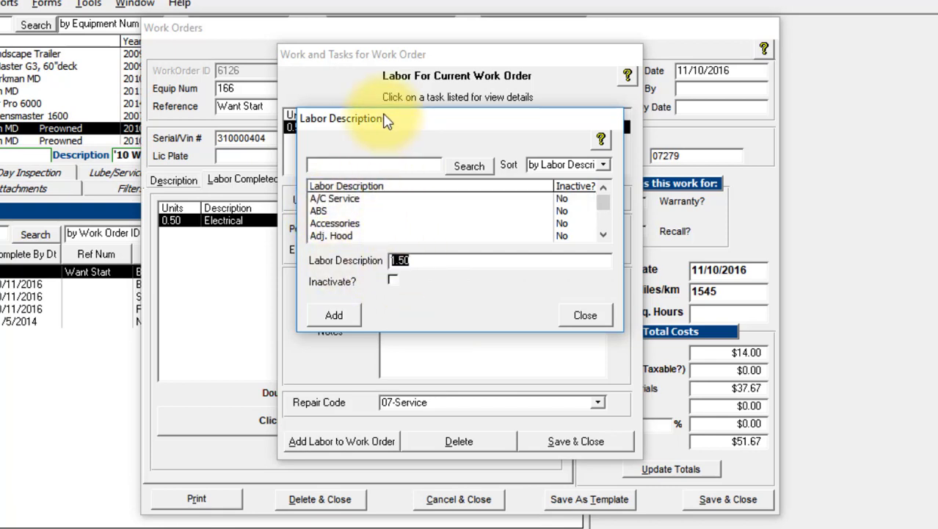
{"action": "left_click", "coordinate": [585, 314]}
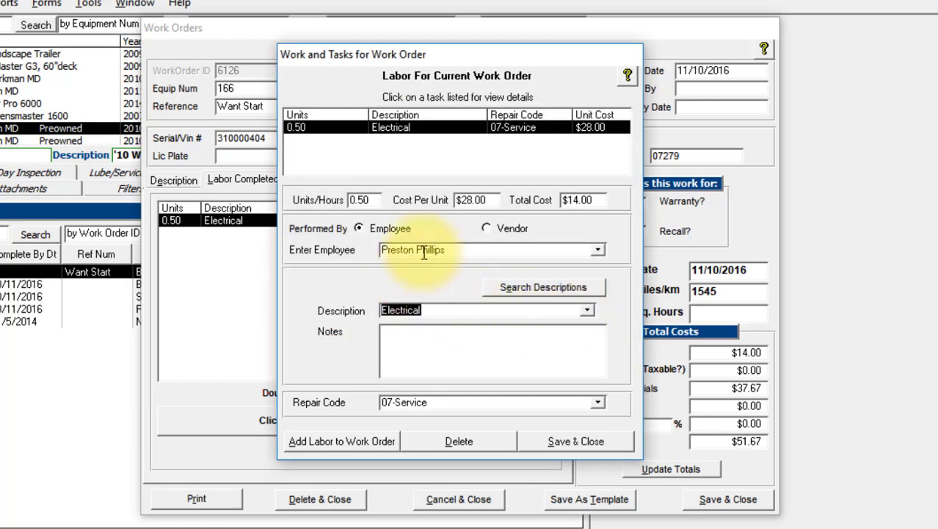
Revisit the personnel list from the labor entry's employee field, and save and close the labor entry
{"action": "double_click", "coordinate": [461, 249]}
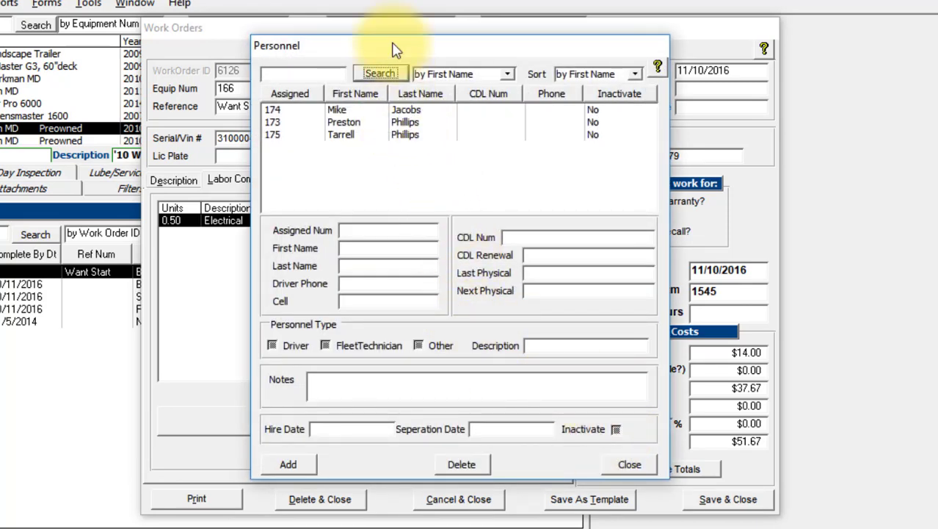
{"action": "left_click", "coordinate": [630, 462]}
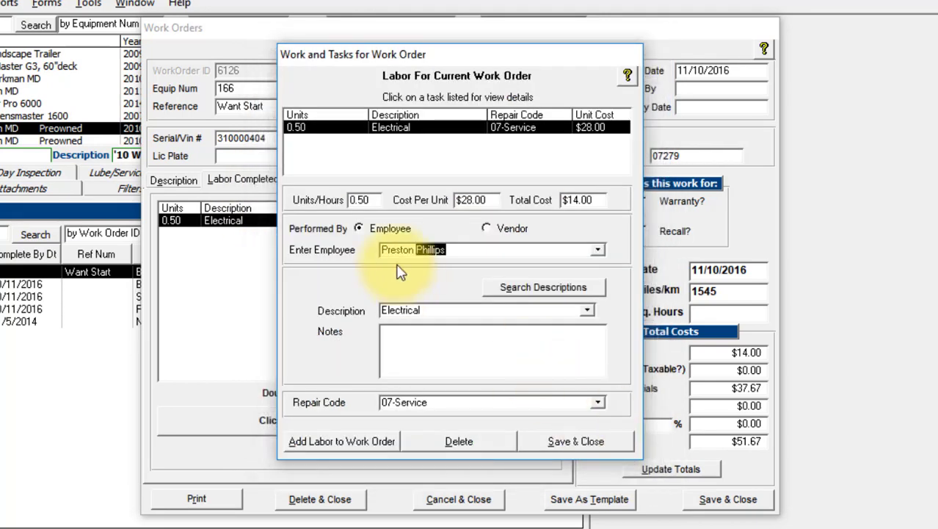
{"action": "left_click", "coordinate": [582, 443]}
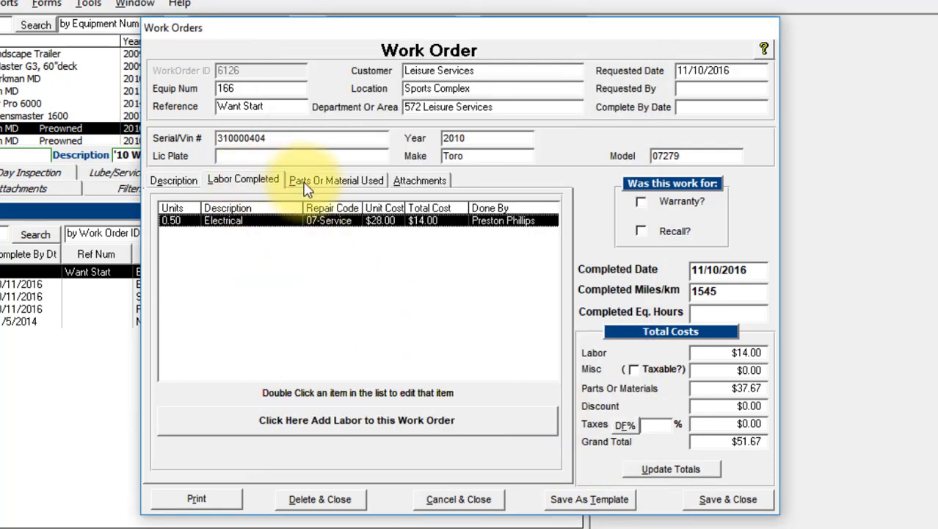
Open the work order's U1-3 battery part entry and view the part numbers offered for its stock number
{"action": "left_click", "coordinate": [307, 188]}
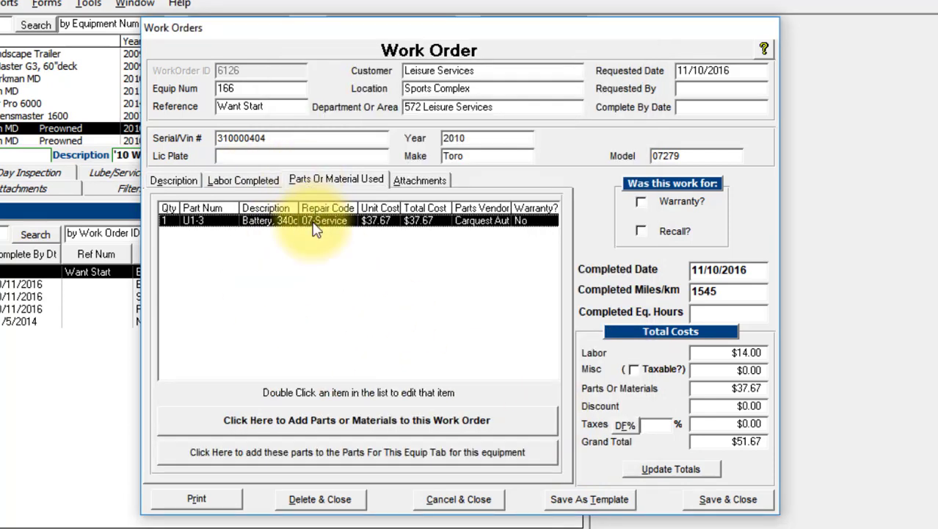
{"action": "double_click", "coordinate": [313, 222]}
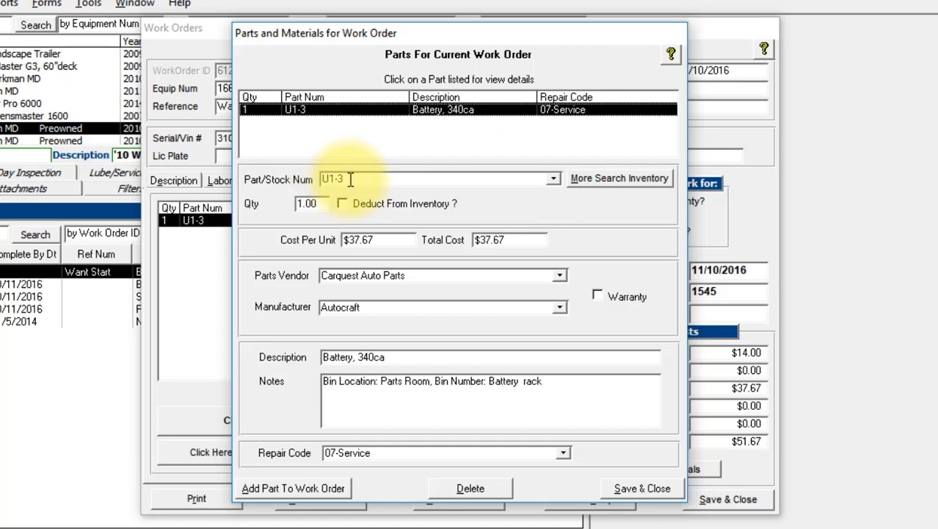
{"action": "left_click", "coordinate": [349, 179]}
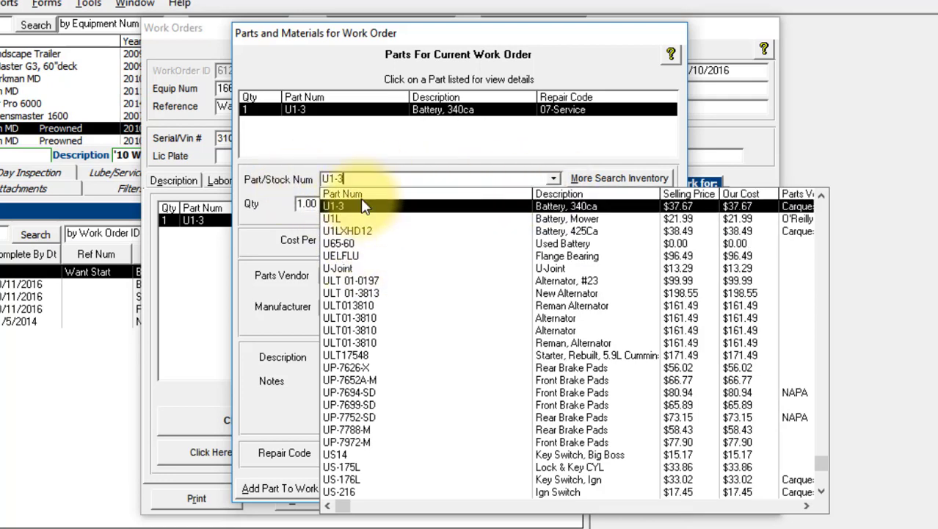
{"action": "left_click", "coordinate": [277, 189]}
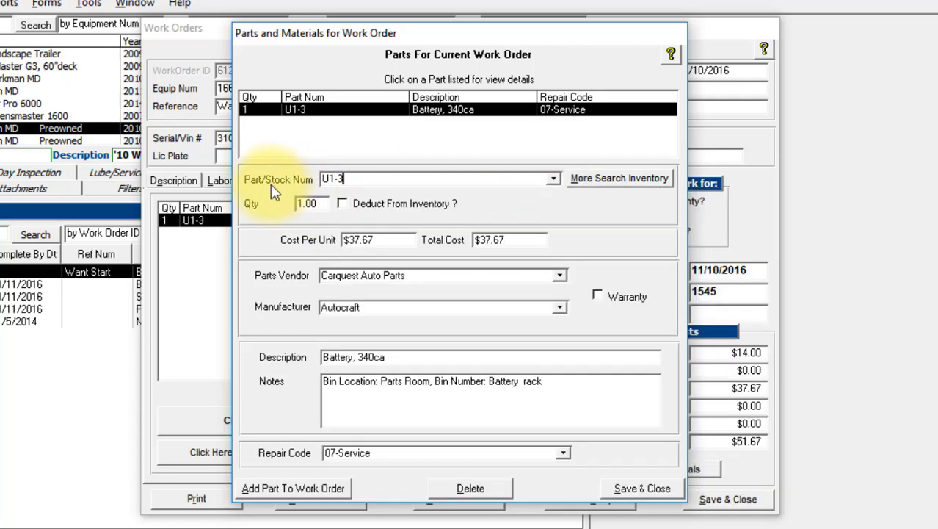
Browse the parts vendor and parts manufacturer master lists from the battery part entry, and save and close the entry
{"action": "double_click", "coordinate": [381, 282]}
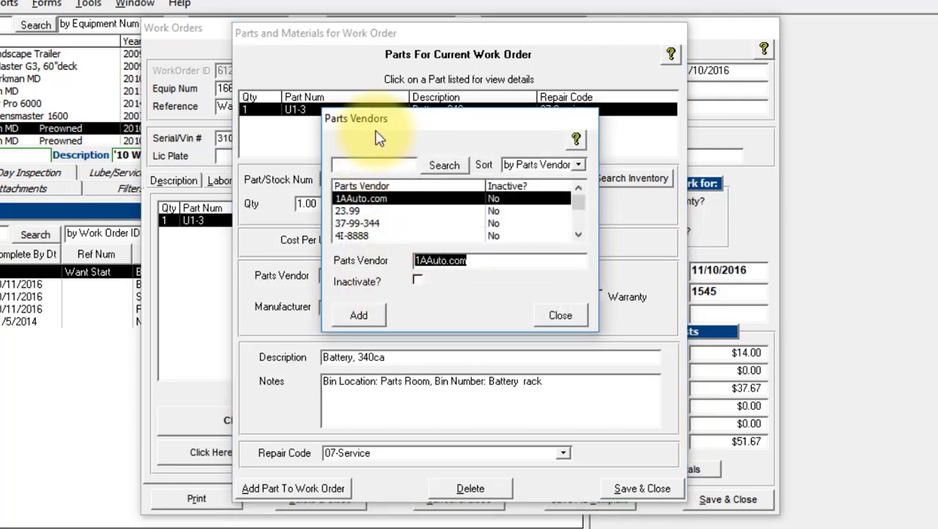
{"action": "left_click", "coordinate": [560, 318]}
{"action": "double_click", "coordinate": [398, 308]}
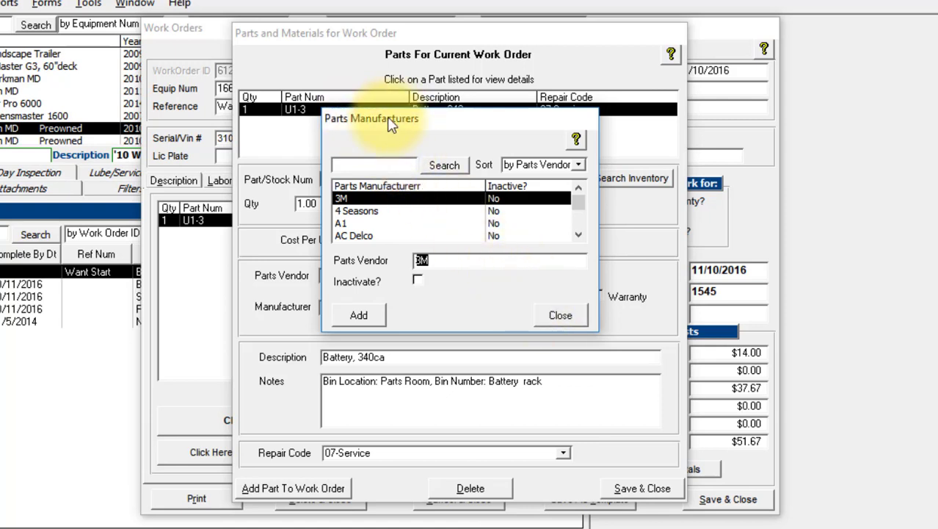
{"action": "left_click_drag", "start_coordinate": [389, 125], "coordinate": [364, 119]}
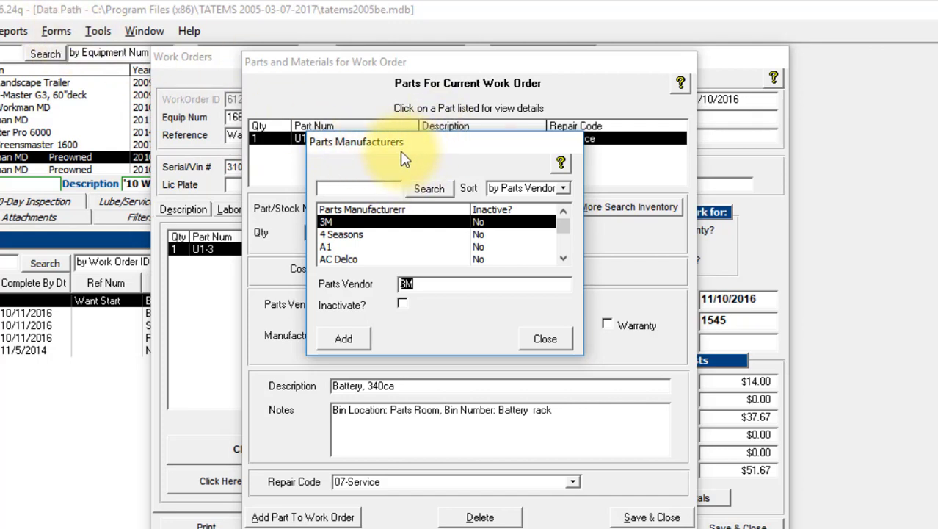
{"action": "left_click", "coordinate": [340, 234]}
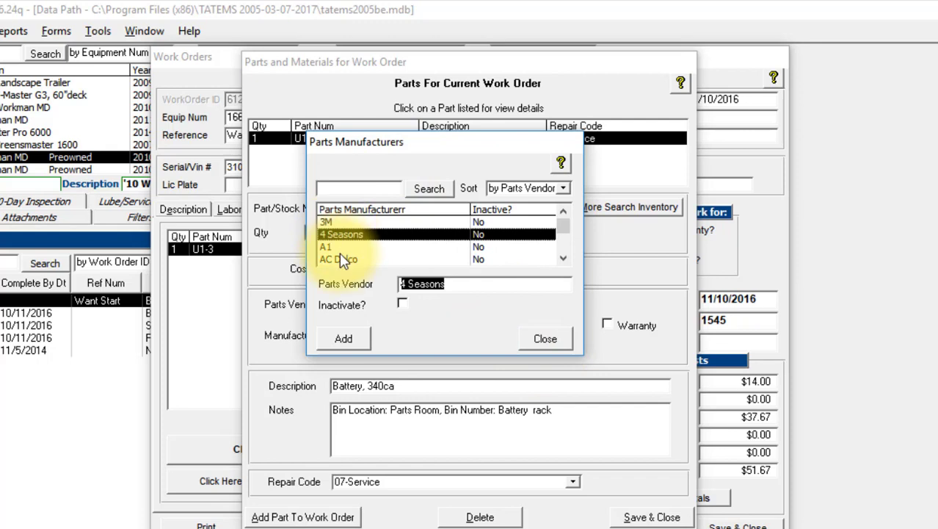
{"action": "left_click", "coordinate": [338, 258]}
{"action": "left_click", "coordinate": [336, 248]}
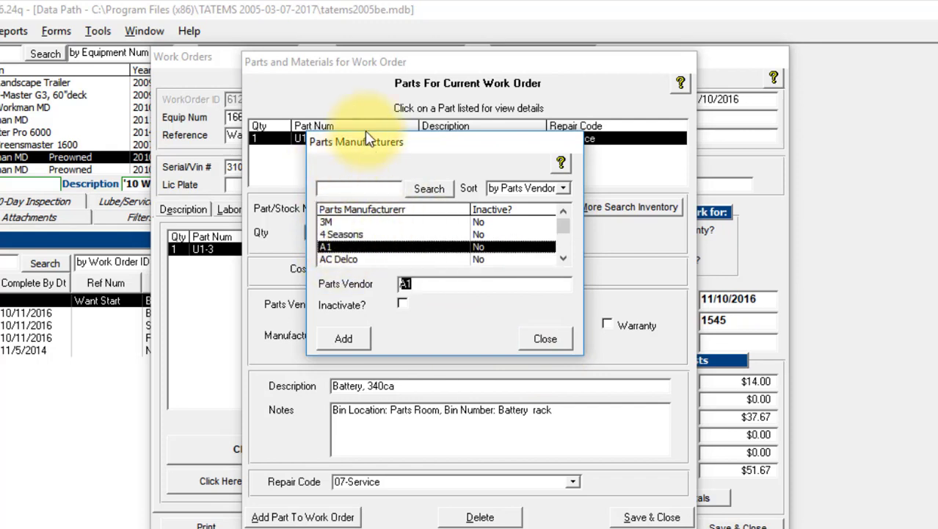
{"action": "left_click", "coordinate": [552, 339]}
{"action": "left_click", "coordinate": [659, 517]}
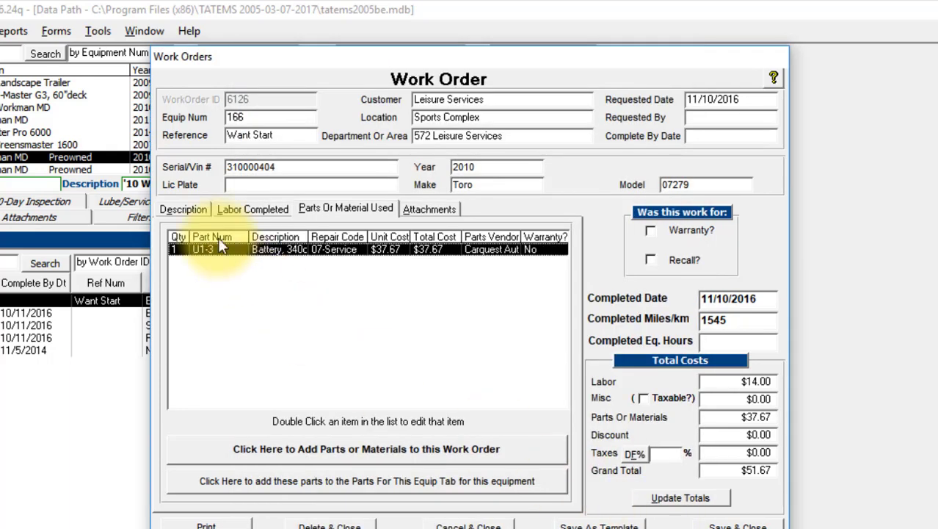
Review the units, cost and employee fields of the work order's Electrical labor entry, and save and close it
{"action": "left_click", "coordinate": [253, 209]}
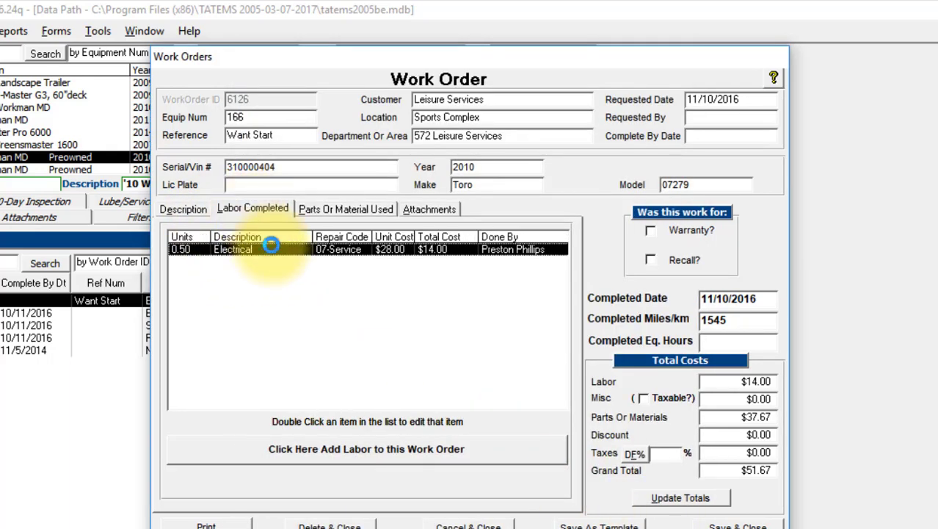
{"action": "double_click", "coordinate": [273, 250]}
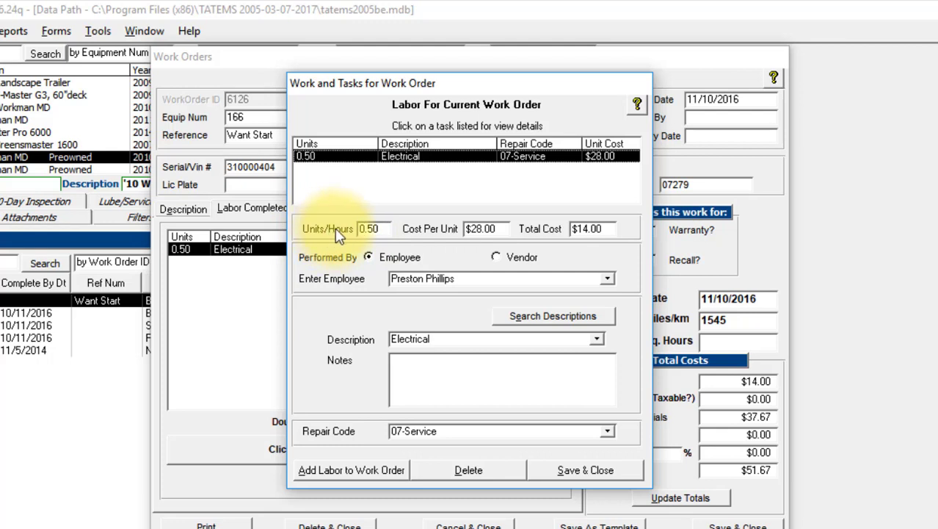
{"action": "left_click", "coordinate": [596, 469]}
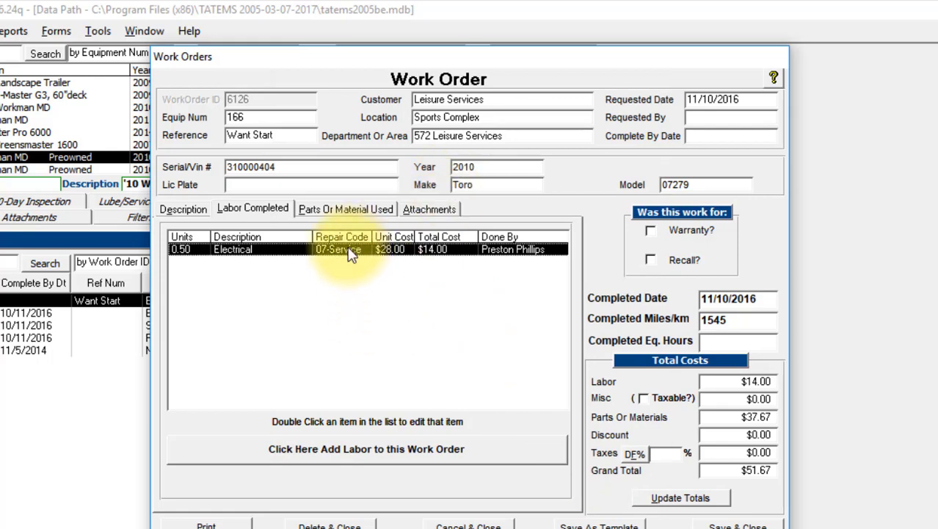
Open the U1-3 battery's parts inventory record from its work order part entry and examine the record
{"action": "left_click", "coordinate": [334, 211]}
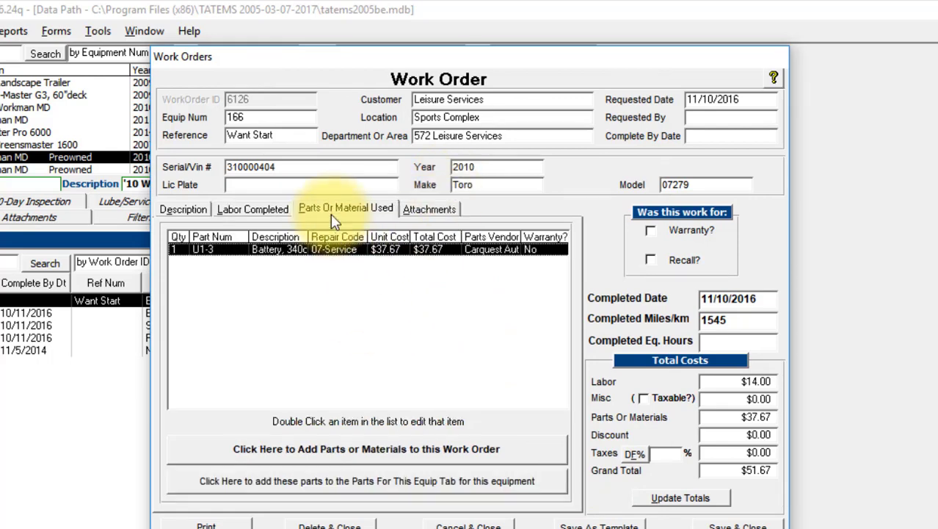
{"action": "double_click", "coordinate": [346, 251]}
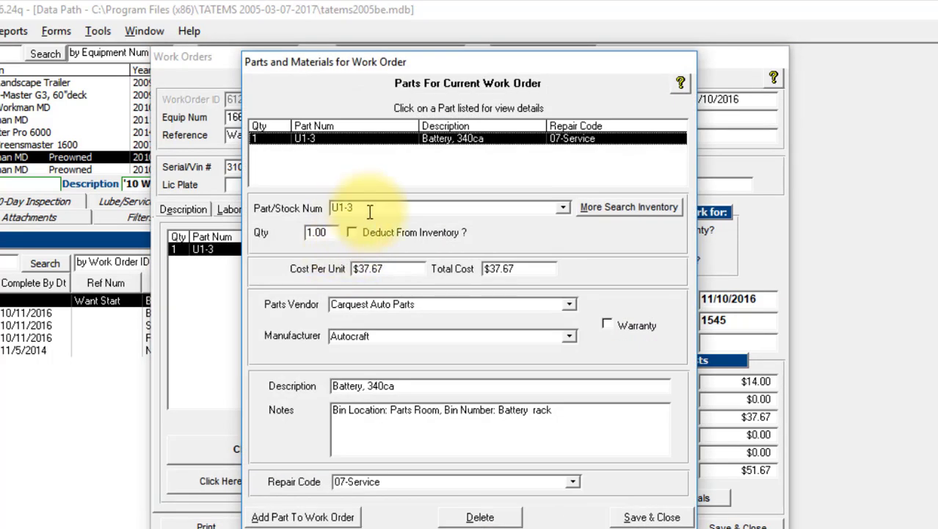
{"action": "double_click", "coordinate": [369, 207]}
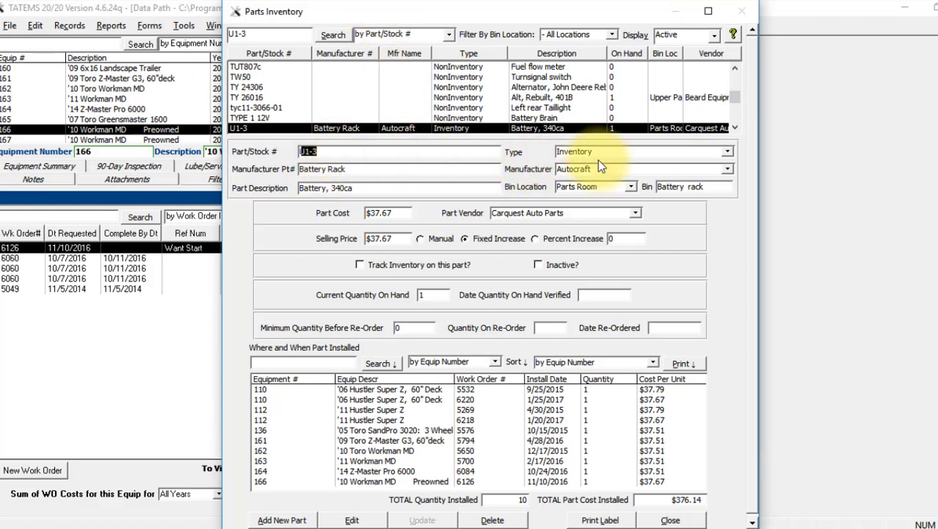
{"action": "left_click", "coordinate": [326, 151]}
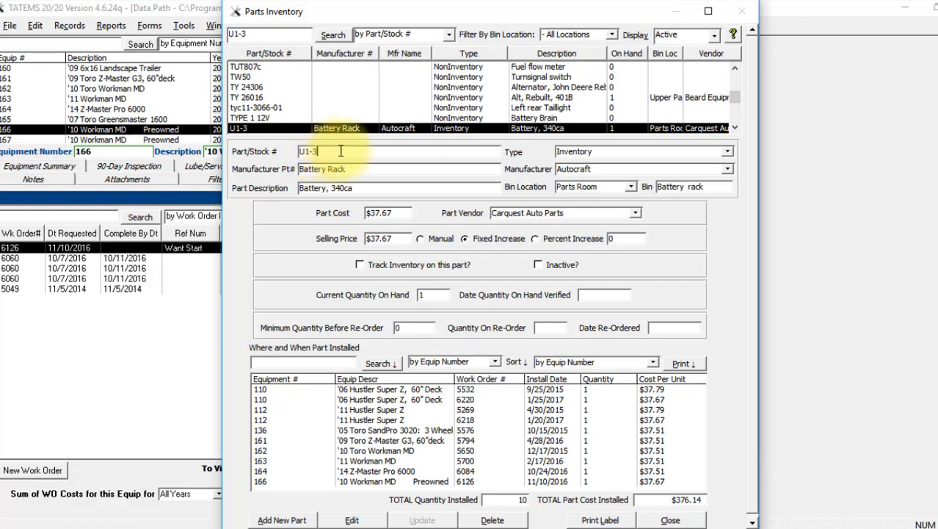
{"action": "scroll", "coordinate": [292, 104], "scroll_direction": "down", "scroll_amount": 2}
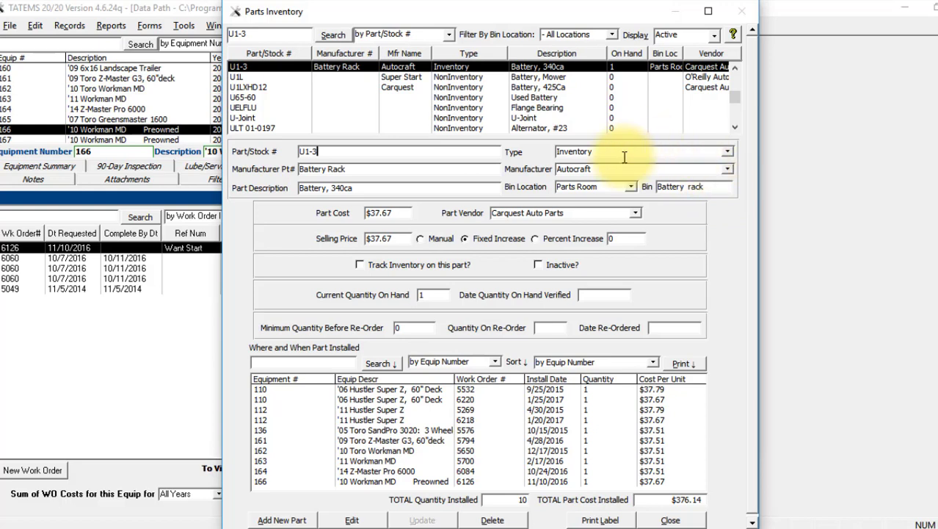
View the master list of parts bin locations from the inventory record's bin location field, and close the list
{"action": "double_click", "coordinate": [582, 188]}
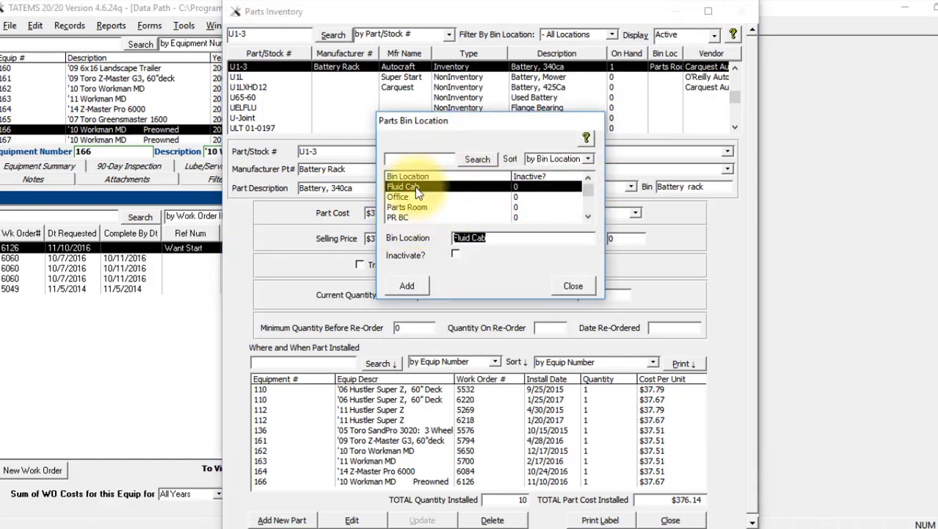
{"action": "left_click", "coordinate": [572, 285]}
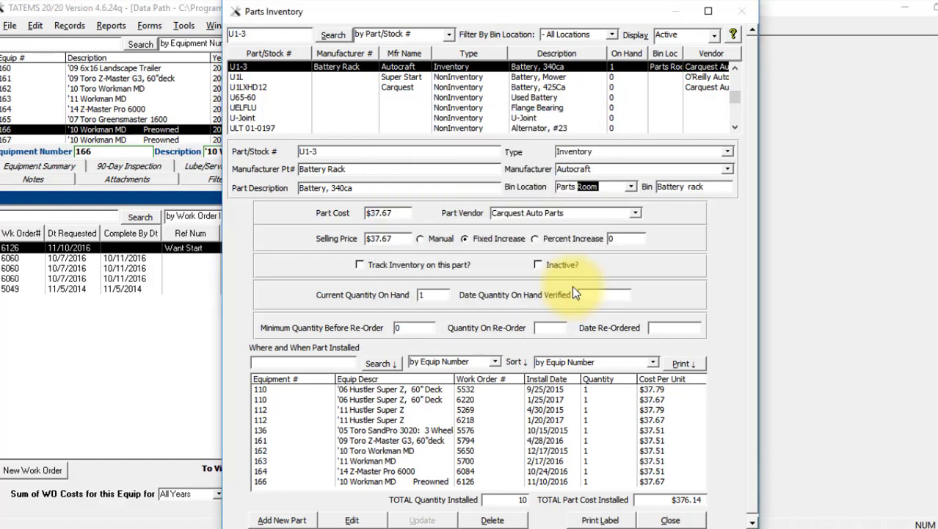
{"action": "left_click_drag", "start_coordinate": [577, 188], "coordinate": [597, 189]}
{"action": "double_click", "coordinate": [597, 187]}
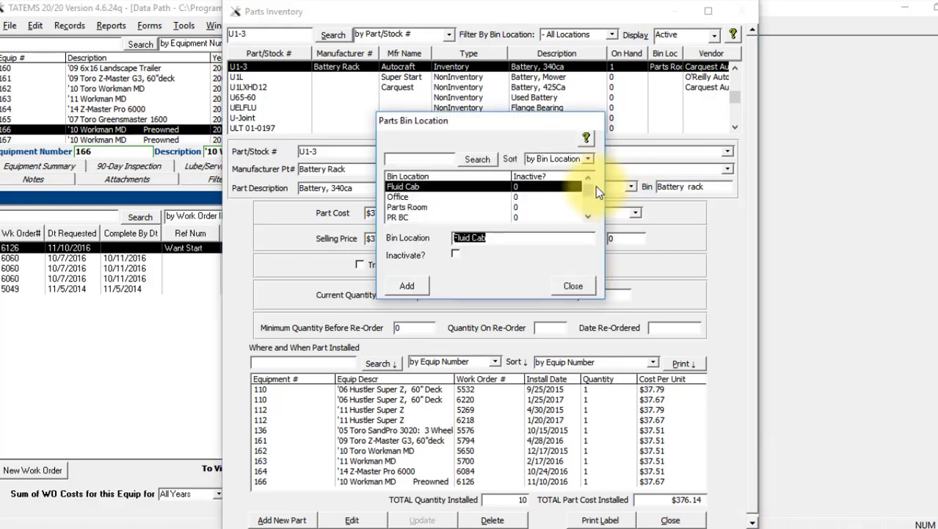
{"action": "left_click", "coordinate": [579, 288]}
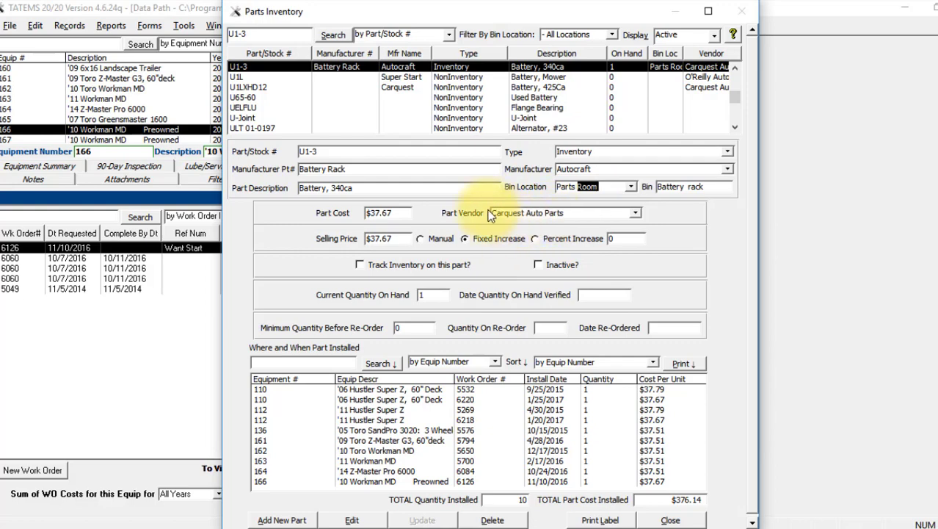
View and close the master lists behind the inventory record's part type, manufacturer and part vendor fields
{"action": "double_click", "coordinate": [578, 150]}
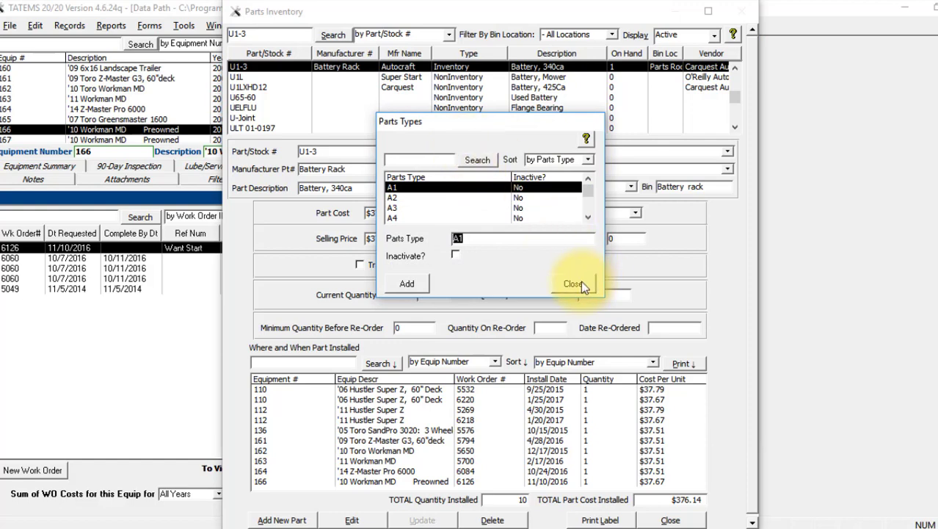
{"action": "left_click", "coordinate": [581, 280]}
{"action": "double_click", "coordinate": [590, 170]}
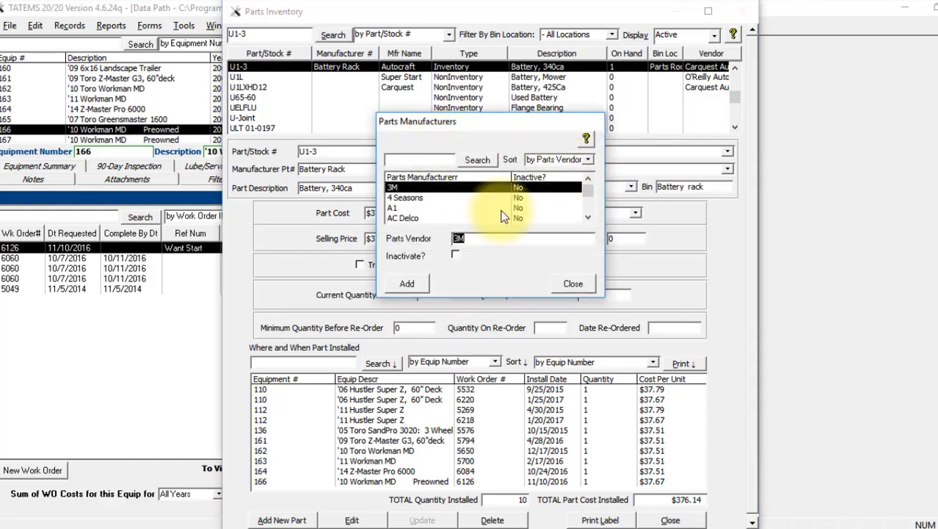
{"action": "left_click", "coordinate": [580, 285]}
{"action": "double_click", "coordinate": [553, 214]}
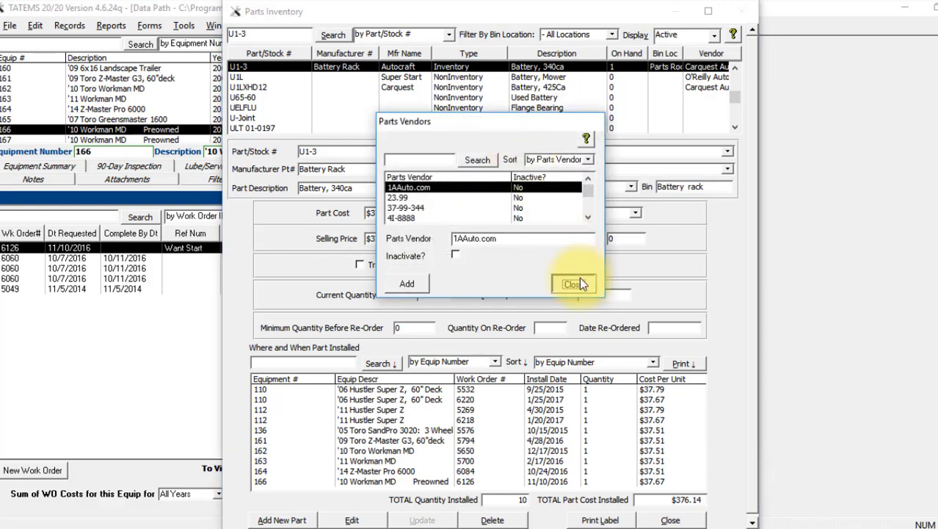
{"action": "left_click", "coordinate": [578, 279]}
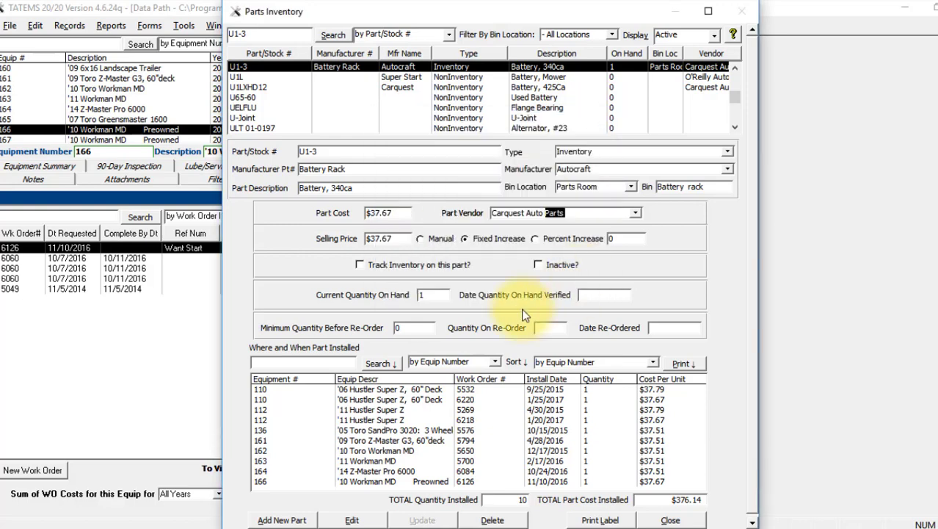
Open the company information from the percent increase field, examine the default inventory markup method, and close it
{"action": "double_click", "coordinate": [625, 237]}
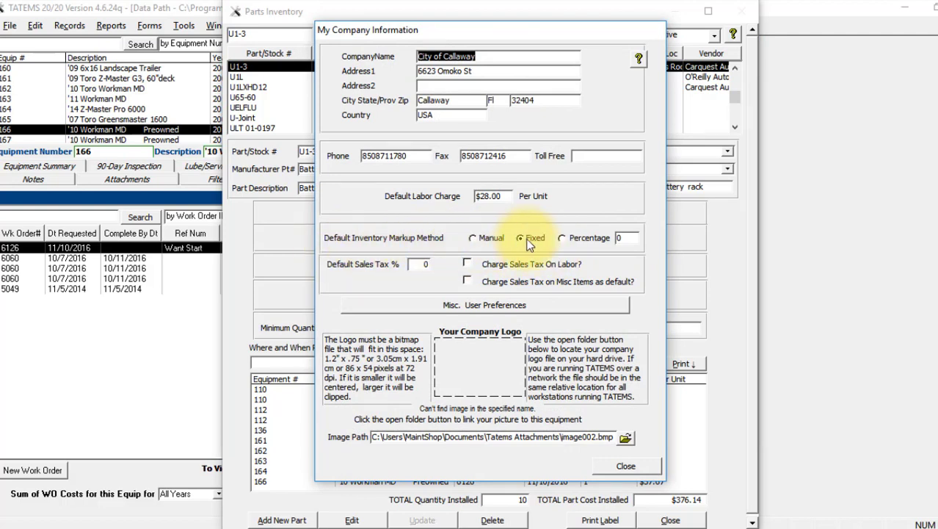
{"action": "left_click_drag", "start_coordinate": [571, 33], "coordinate": [568, 20]}
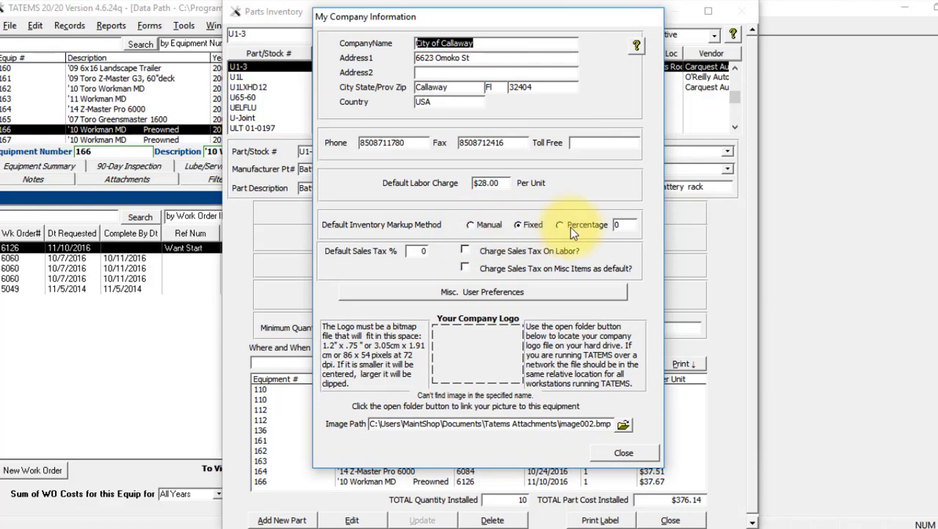
{"action": "left_click", "coordinate": [624, 227]}
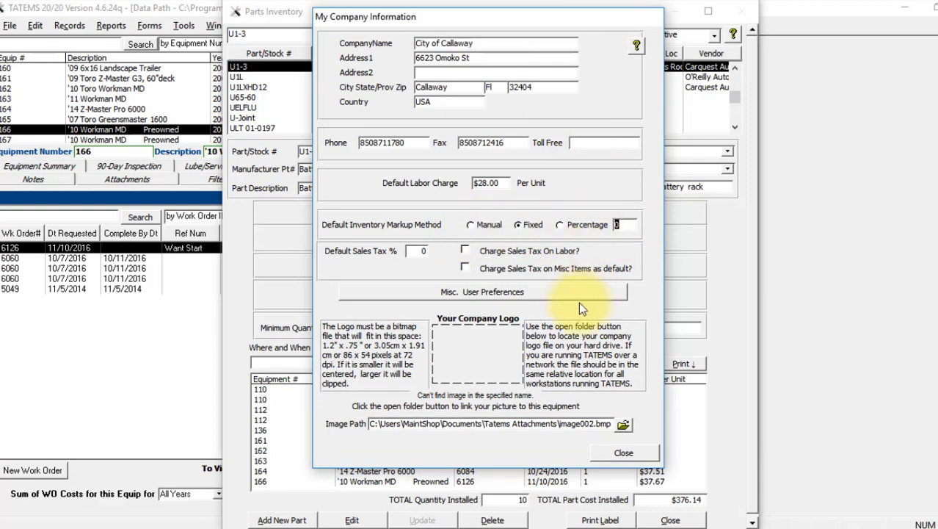
{"action": "left_click", "coordinate": [634, 453]}
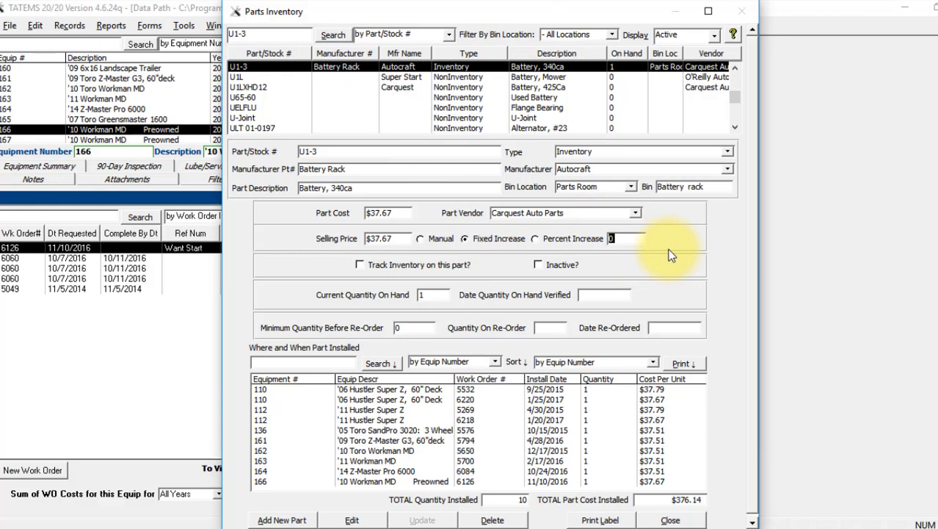
Enter 8/30/2018 as the battery's Date Quantity On Hand Verified, and replace it with the dashed format 08-30-2018
{"action": "left_click", "coordinate": [619, 293]}
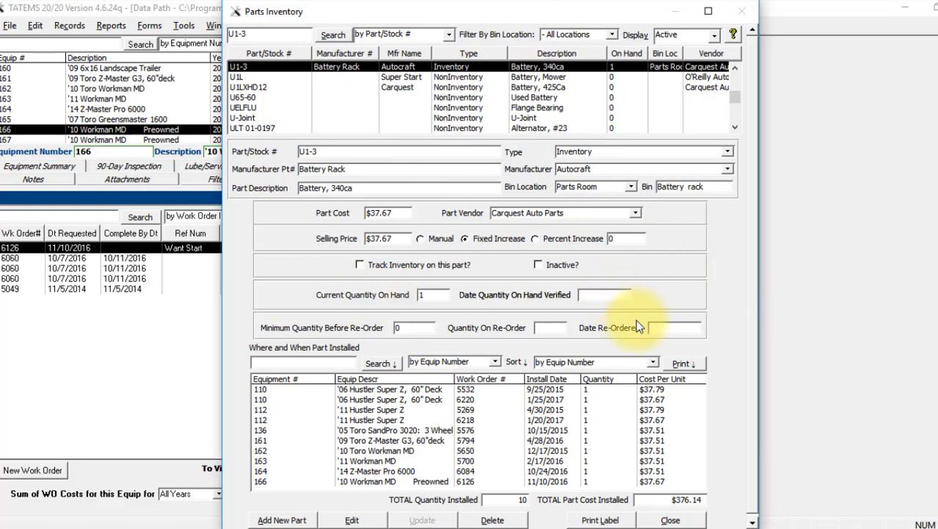
{"action": "left_click", "coordinate": [602, 295]}
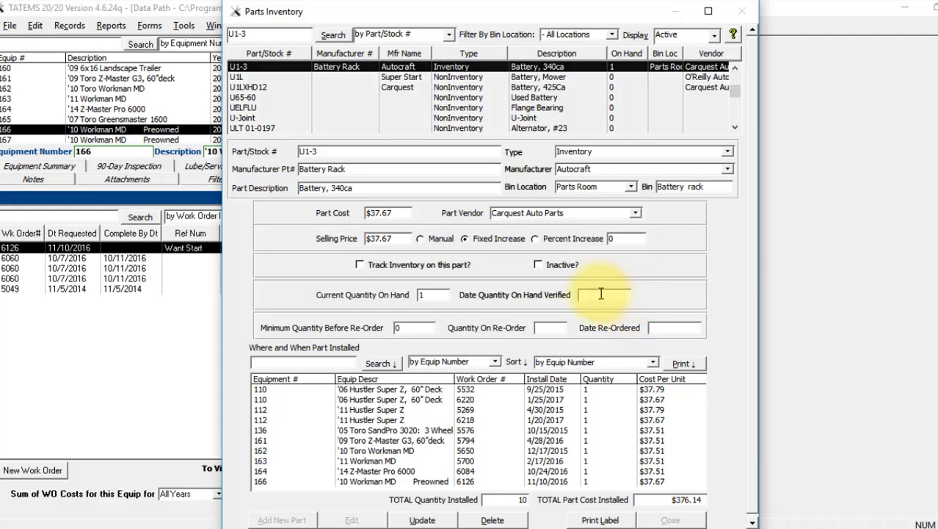
{"action": "type", "text": "8/30/2018"}
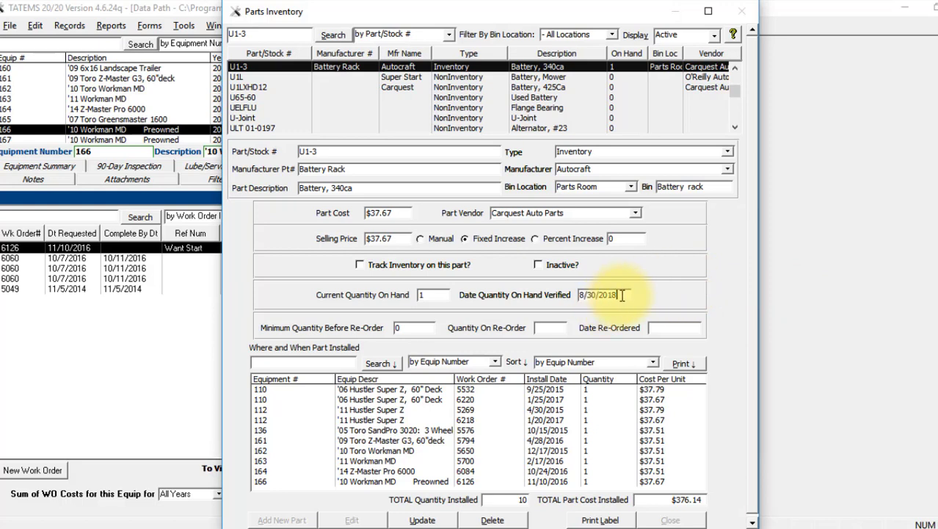
{"action": "left_click_drag", "start_coordinate": [621, 294], "coordinate": [552, 296]}
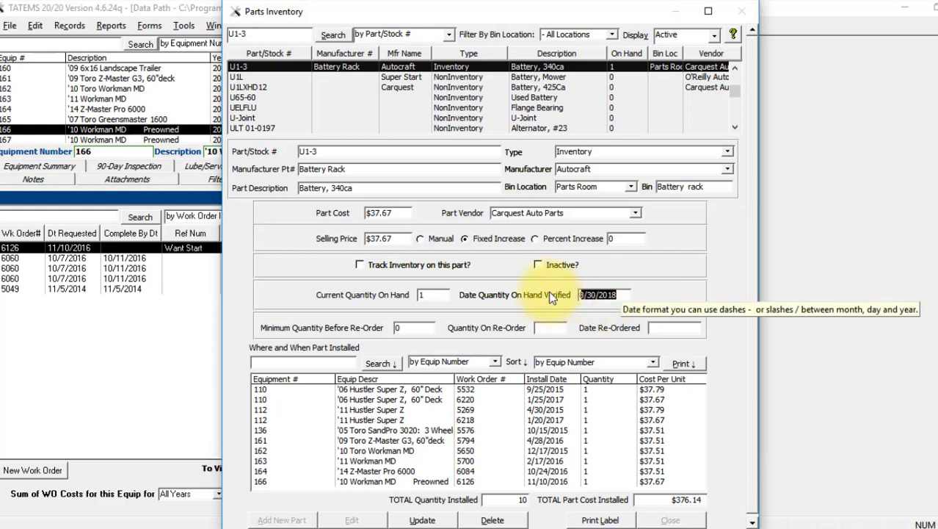
{"action": "type", "text": "08-30-2018"}
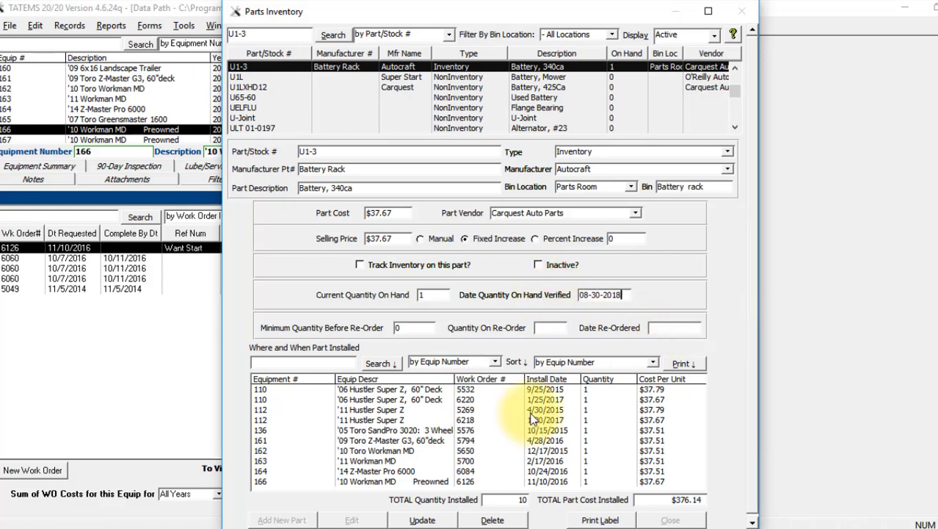
Save and close the battery's inventory record, and save and close the work order's parts window
{"action": "left_click", "coordinate": [423, 519]}
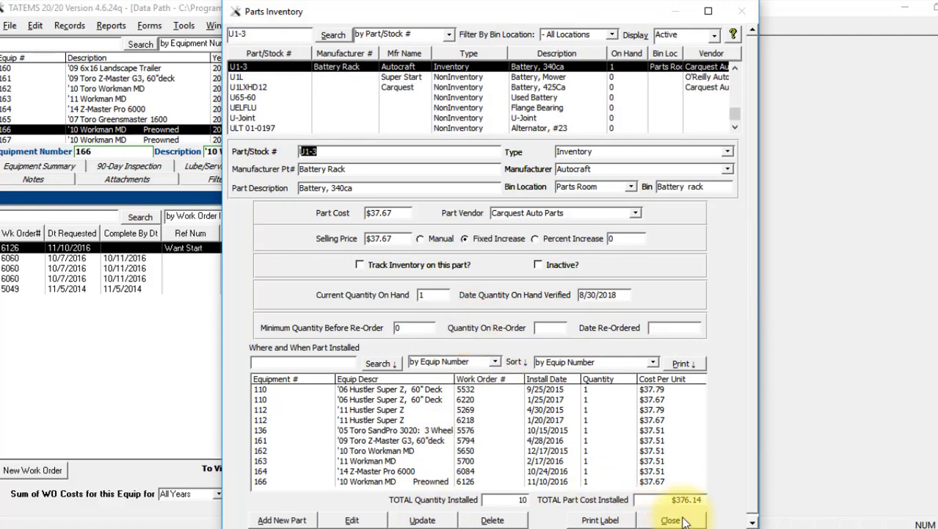
{"action": "left_click", "coordinate": [681, 521]}
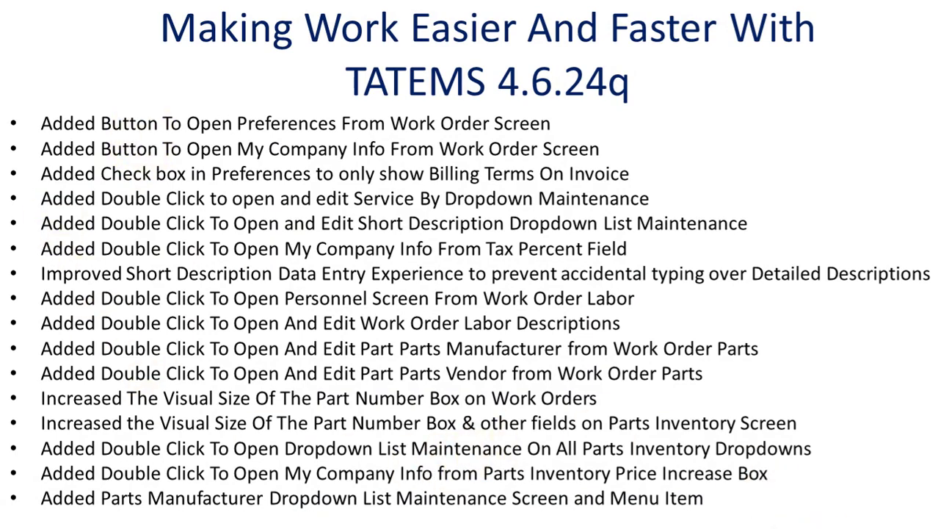
{"action": "left_click", "coordinate": [348, 517]}
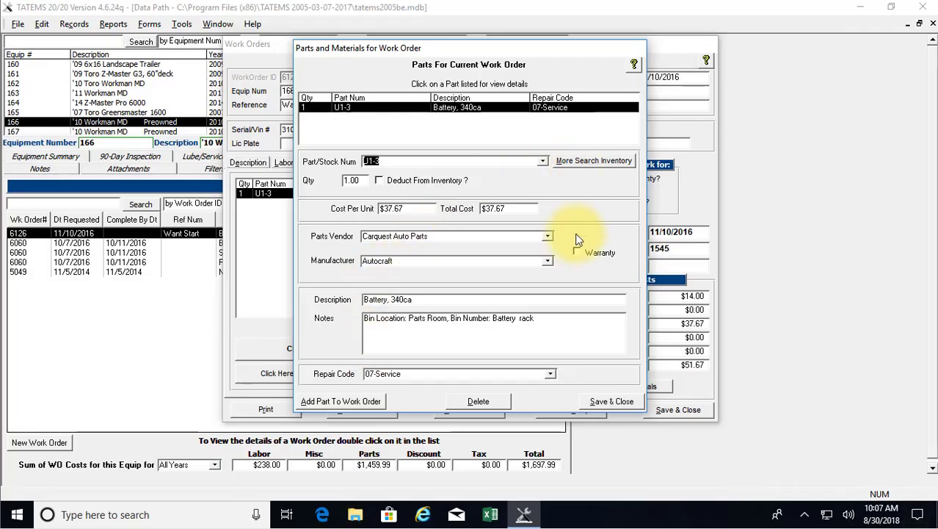
{"action": "left_click", "coordinate": [615, 401]}
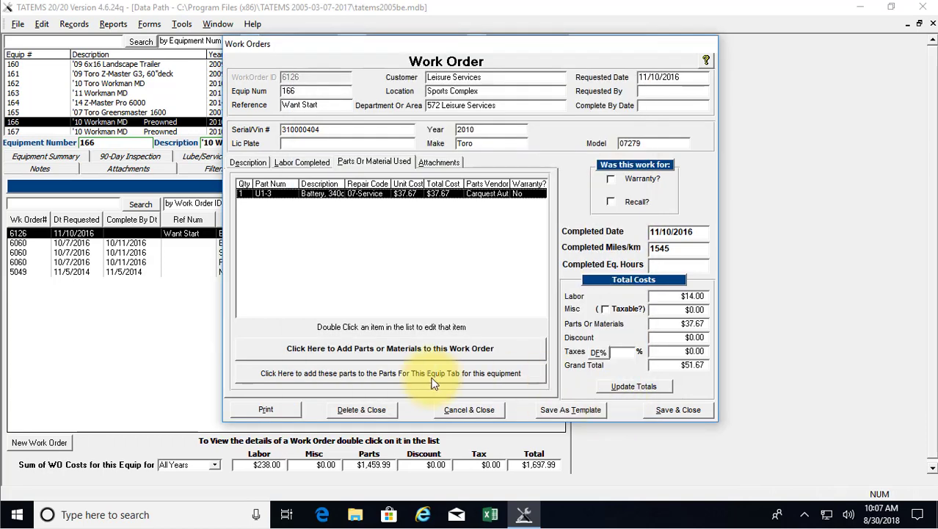
Open the preferences from the work order's description section and enter the sample text "sdfsdfsdfsdfs" as the billing terms
{"action": "left_click", "coordinate": [236, 167]}
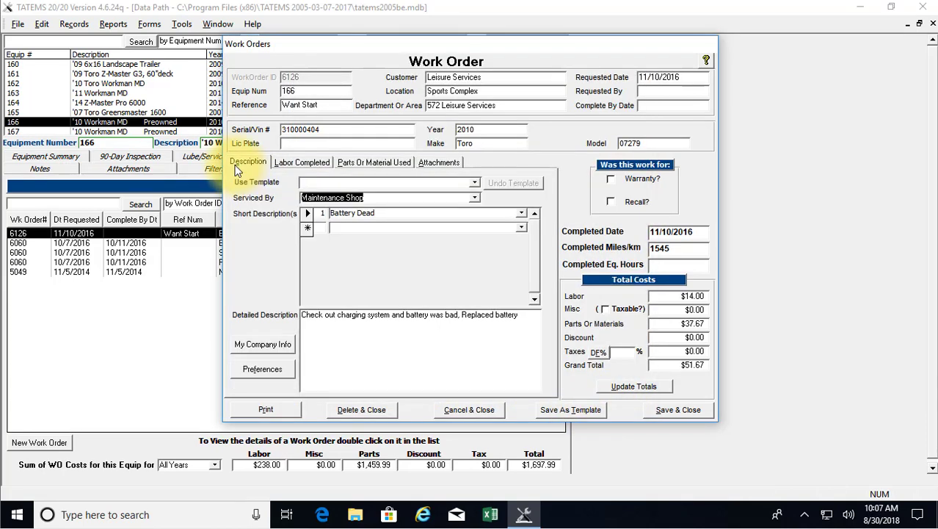
{"action": "left_click", "coordinate": [263, 368]}
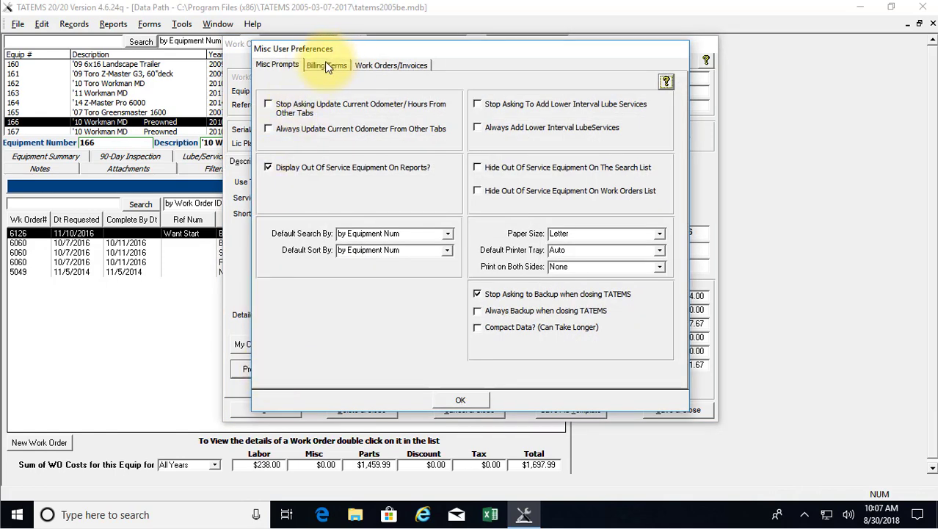
{"action": "left_click", "coordinate": [326, 66]}
{"action": "left_click", "coordinate": [294, 138]}
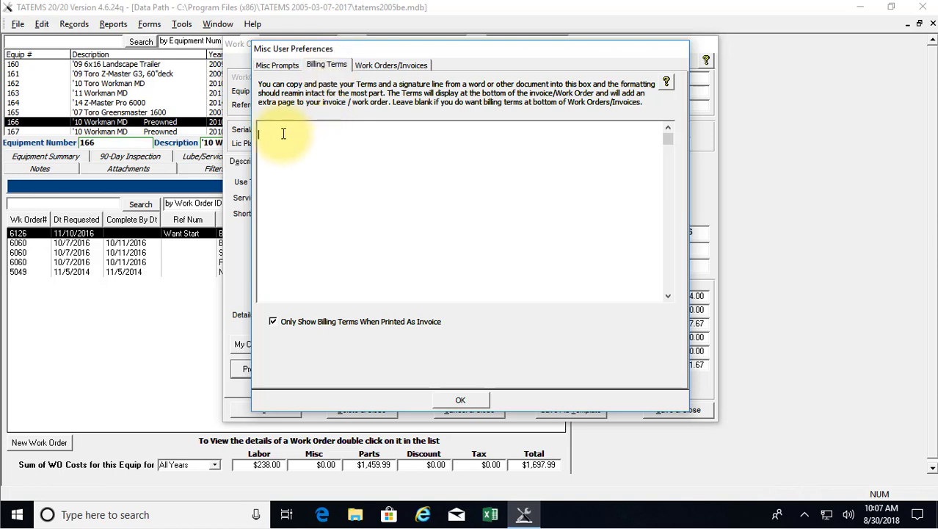
{"action": "type", "text": "sdfsdfsdfsfsd"}
{"action": "left_click_drag", "start_coordinate": [270, 131], "coordinate": [314, 127]}
{"action": "type", "text": "sdfsdfsdfsdfs"}
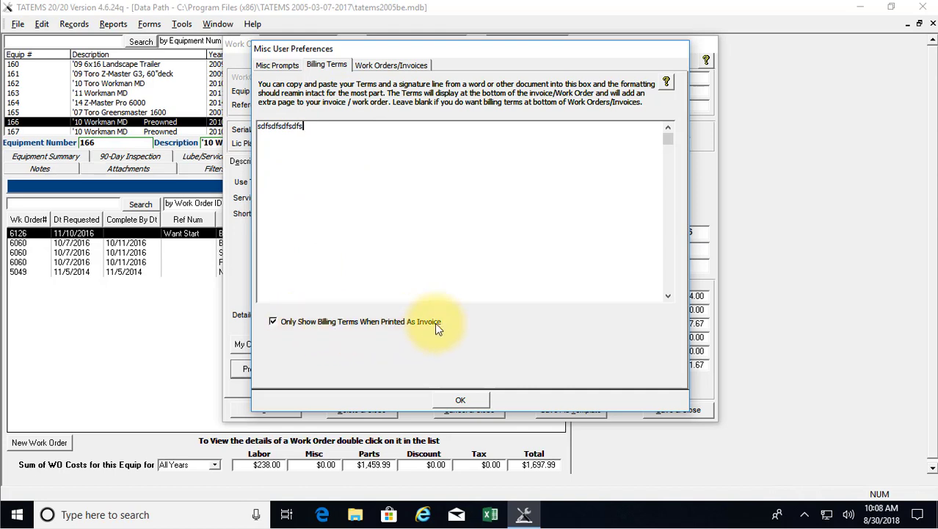
Switch the Only Show Billing Terms When Printed As Invoice option off and back on, and accept the preferences
{"action": "left_click", "coordinate": [273, 324]}
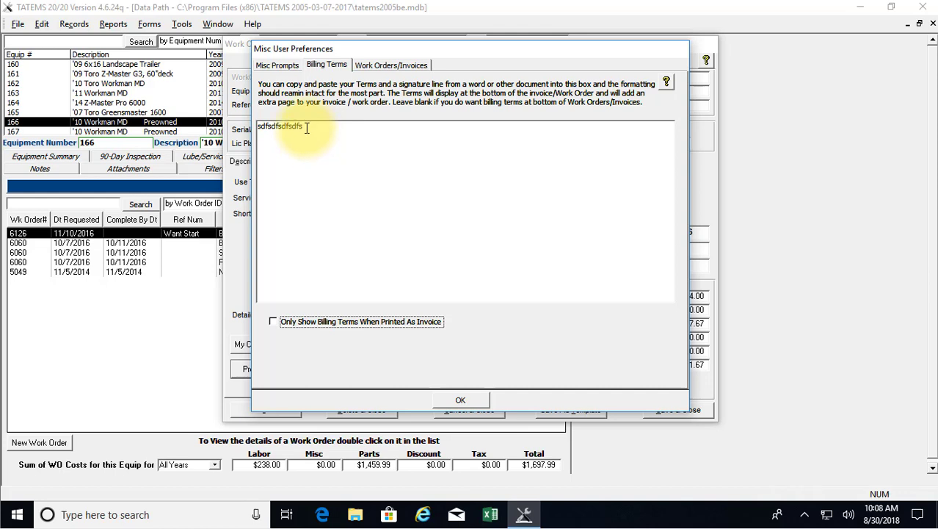
{"action": "left_click", "coordinate": [273, 322]}
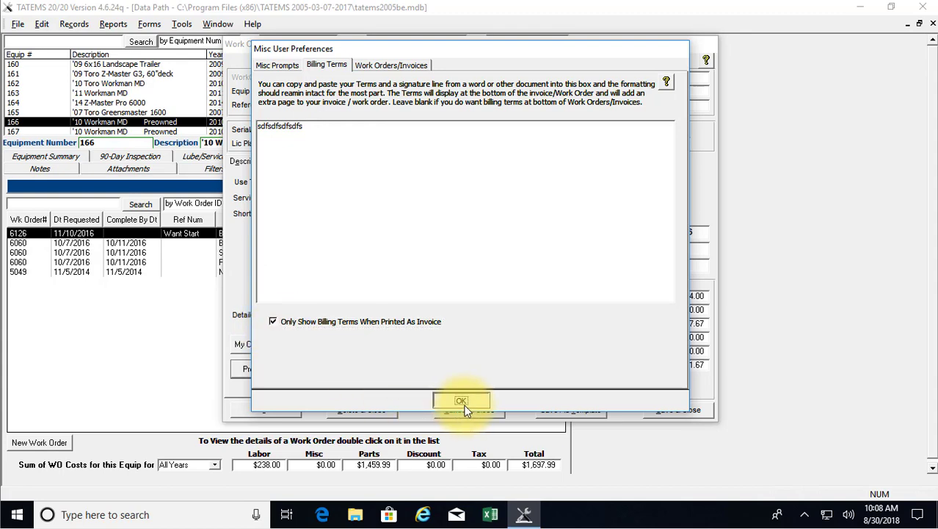
{"action": "left_click", "coordinate": [460, 400]}
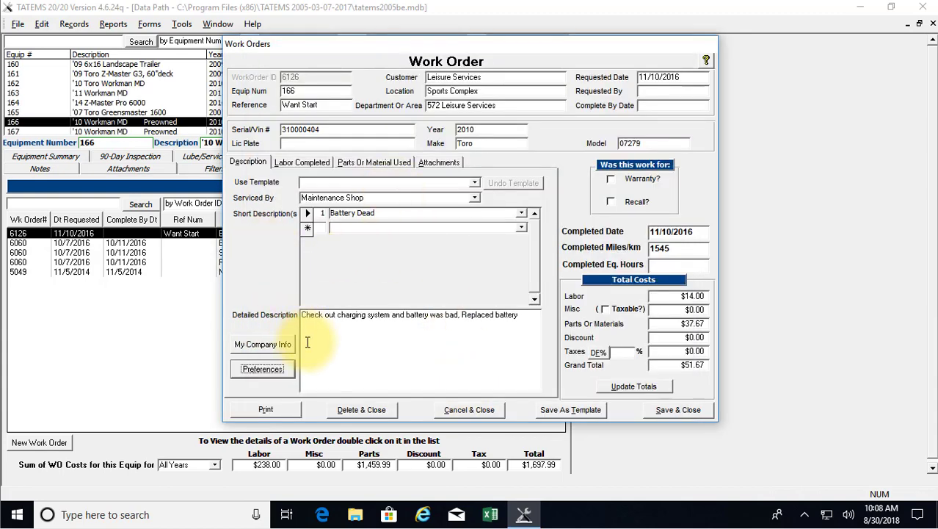
Set the work order printout format in the preferences to the one that prints extra labor and parts lines on 2 pages when blank
{"action": "left_click", "coordinate": [283, 371]}
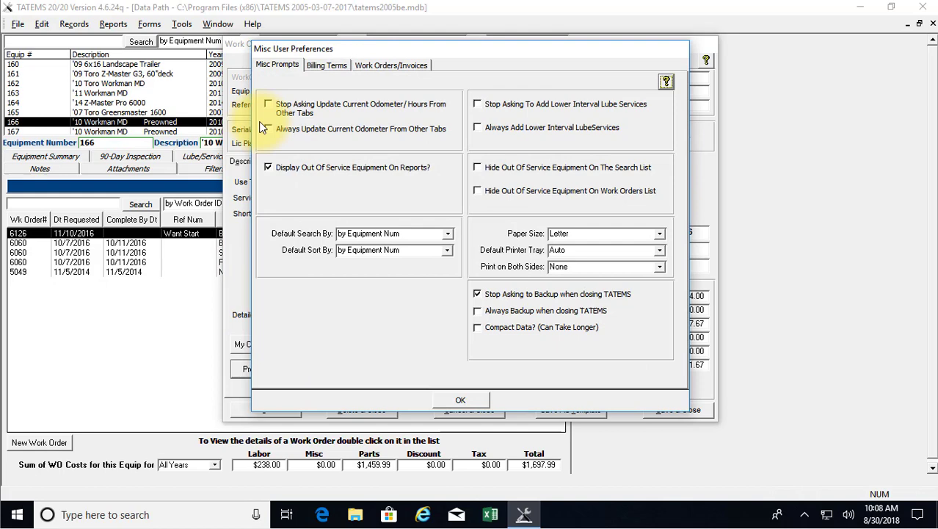
{"action": "left_click", "coordinate": [380, 68]}
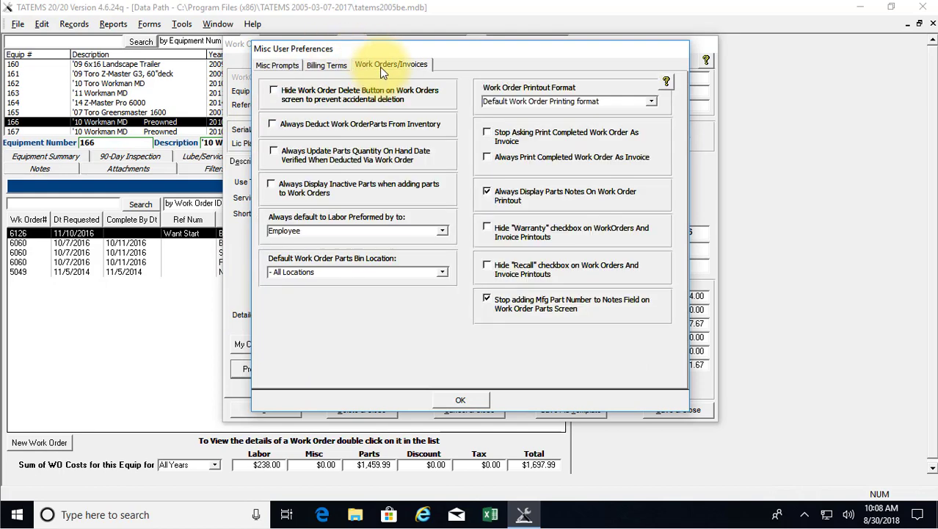
{"action": "left_click", "coordinate": [651, 101]}
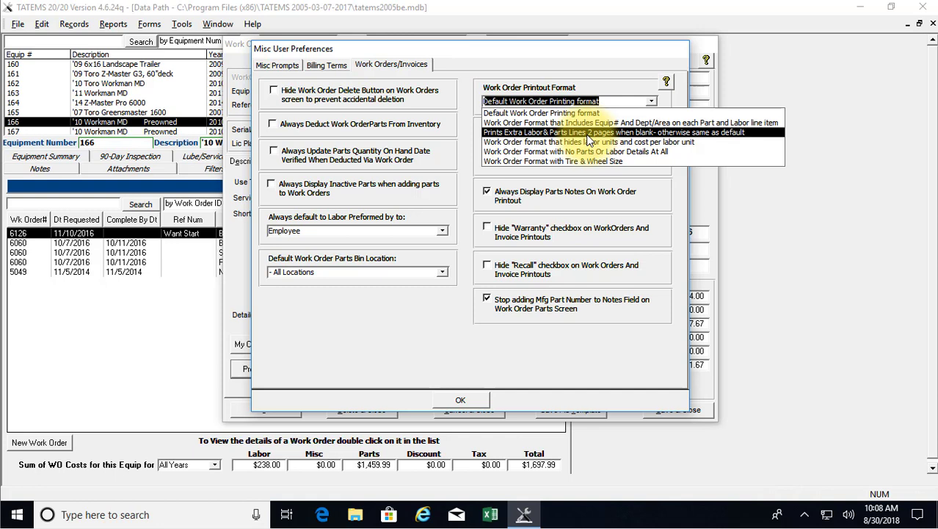
{"action": "left_click", "coordinate": [587, 133]}
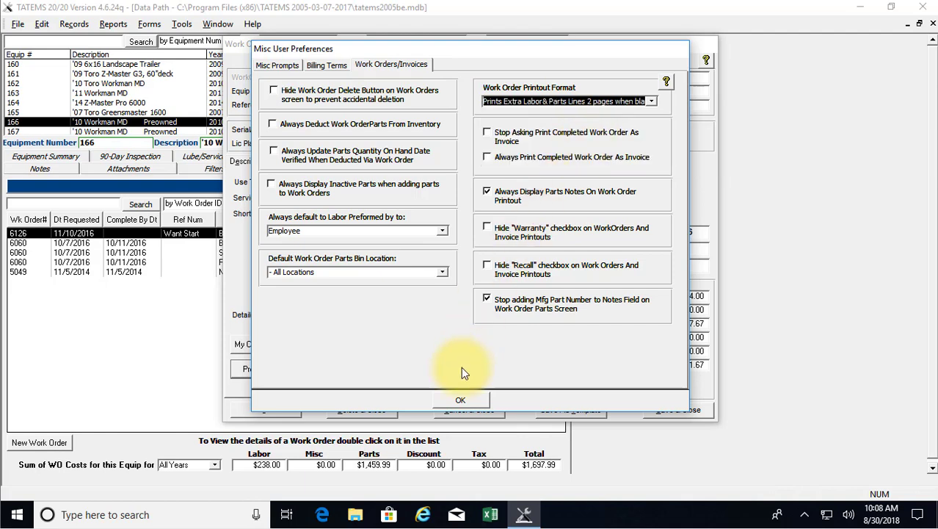
{"action": "left_click", "coordinate": [469, 401]}
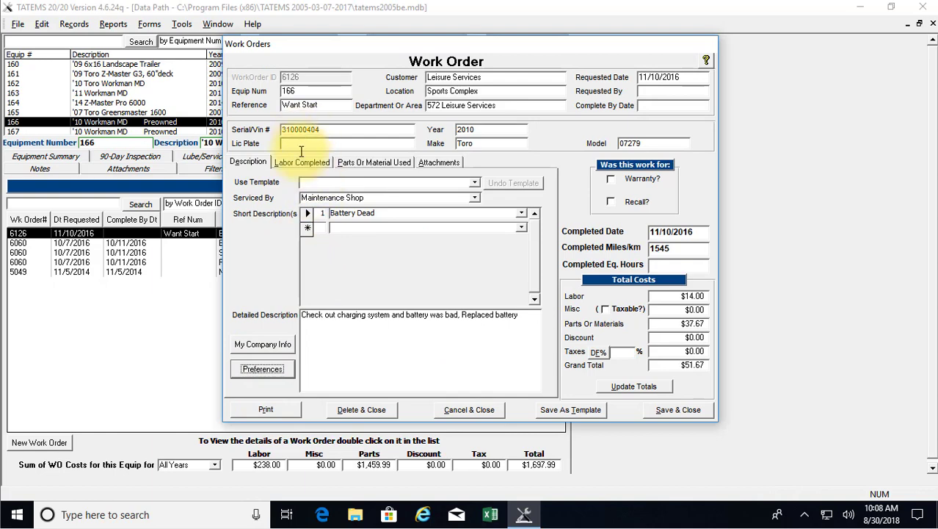
Save and close the open work order, and create a new one for equipment 166 serviced by Local Dealer with short description "3 point hitch"
{"action": "left_click", "coordinate": [672, 409]}
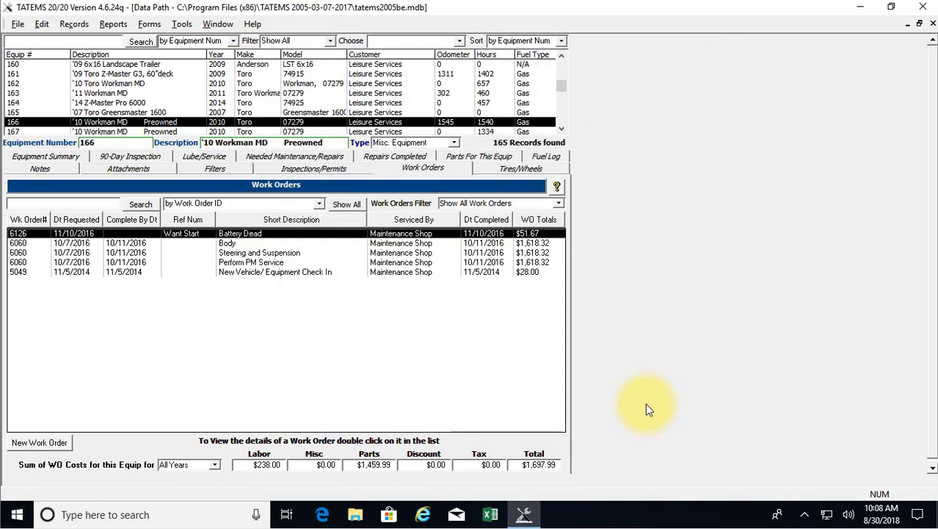
{"action": "left_click", "coordinate": [33, 442]}
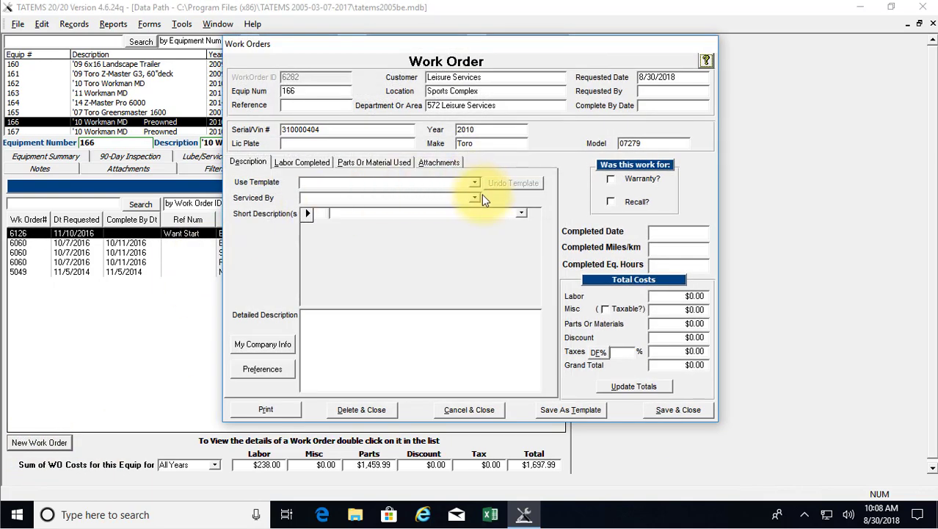
{"action": "left_click", "coordinate": [475, 196]}
{"action": "left_click", "coordinate": [355, 218]}
{"action": "left_click", "coordinate": [521, 214]}
{"action": "left_click", "coordinate": [433, 238]}
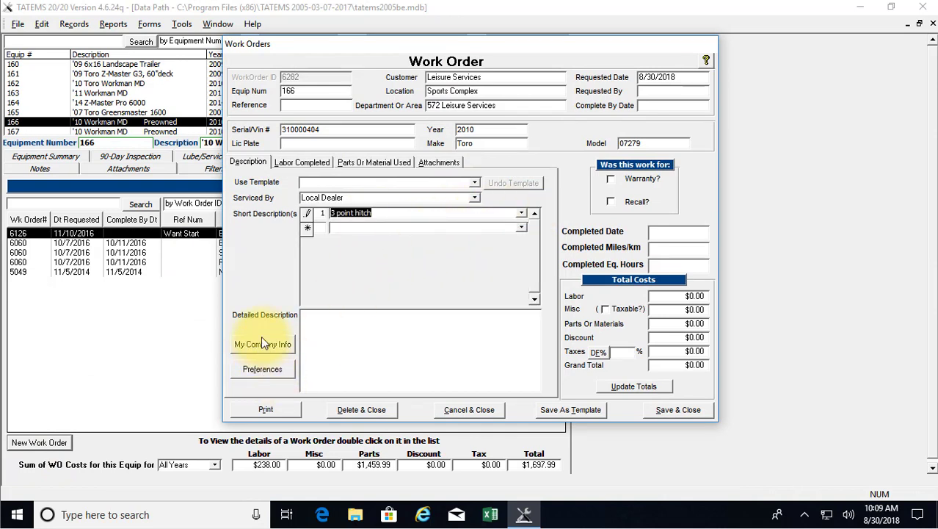
Preview the new work order's printout, examine the labor lines and the parts lines on both pages, and close the preview
{"action": "left_click", "coordinate": [266, 410]}
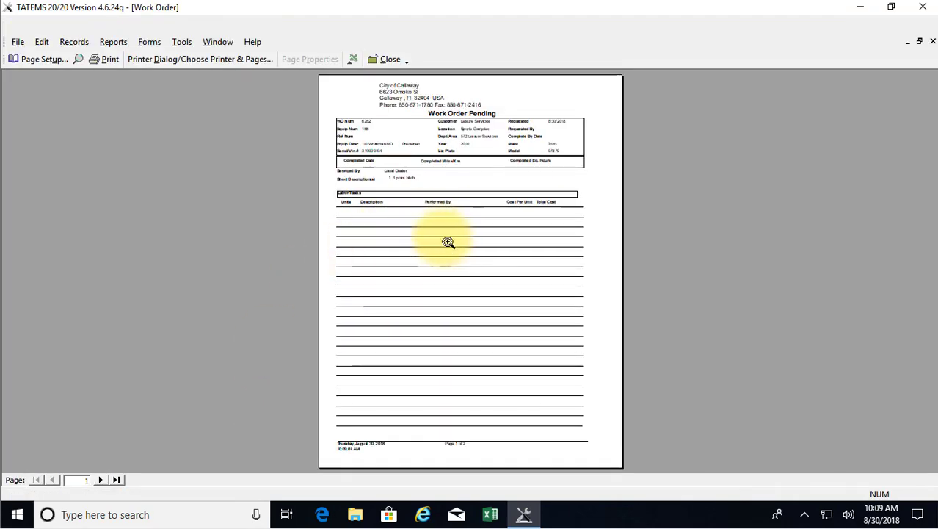
{"action": "left_click", "coordinate": [446, 243]}
{"action": "left_click", "coordinate": [306, 238]}
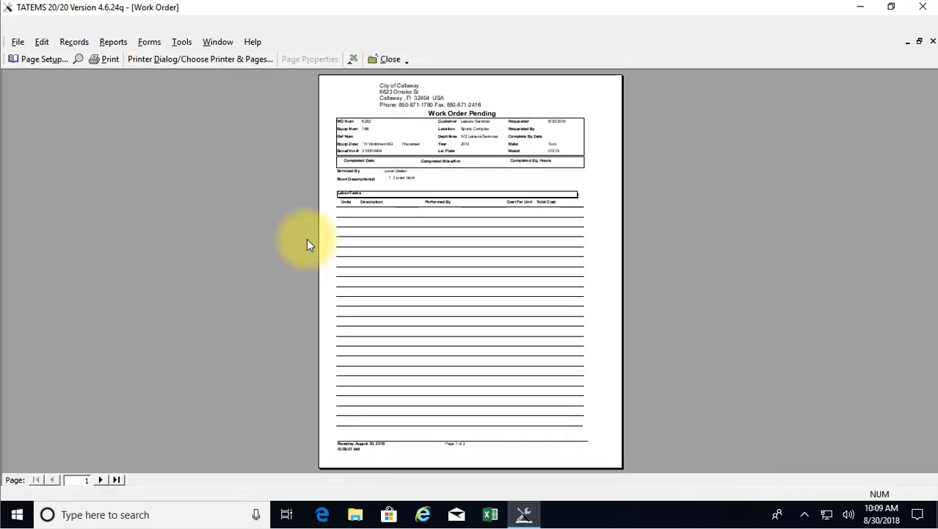
{"action": "left_click", "coordinate": [100, 479]}
{"action": "left_click", "coordinate": [373, 167]}
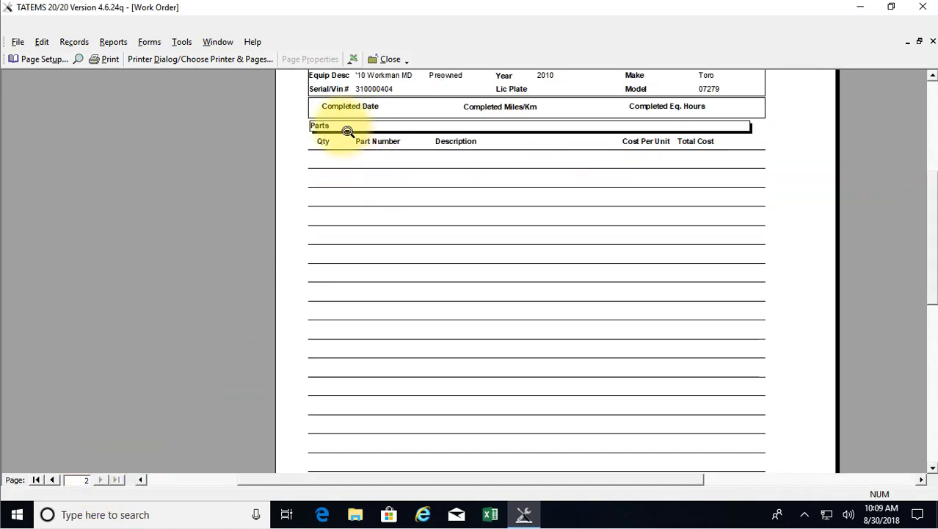
{"action": "left_click", "coordinate": [365, 262]}
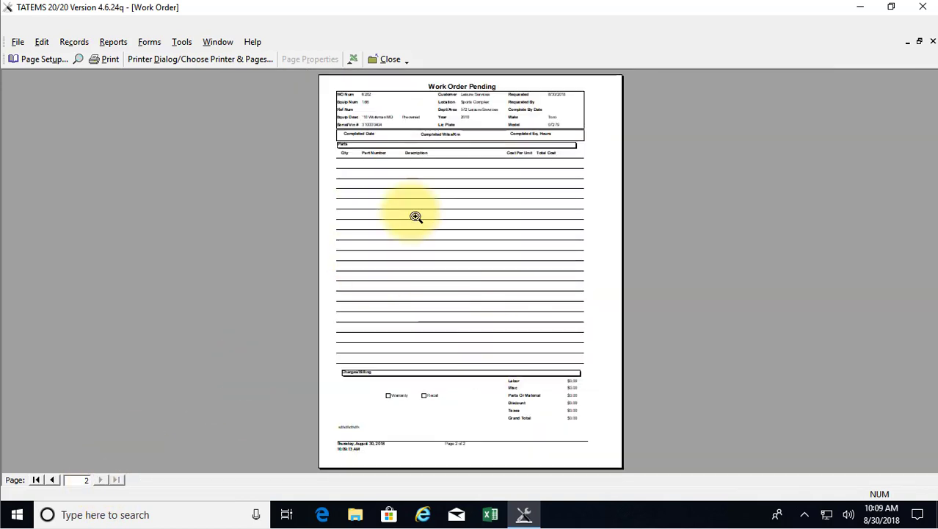
{"action": "left_click", "coordinate": [385, 59]}
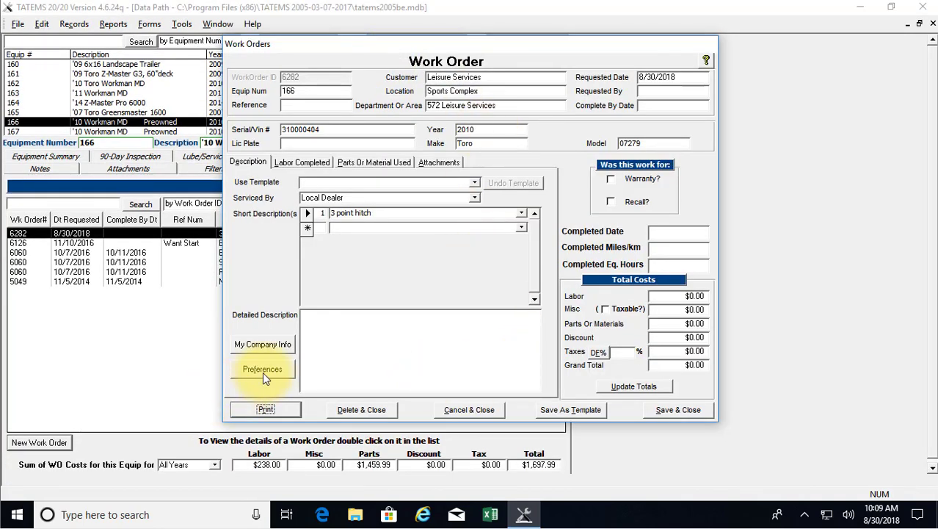
Set the work order printout format in the preferences back to Default Work Order Printing format and accept
{"action": "left_click", "coordinate": [263, 372]}
{"action": "left_click", "coordinate": [404, 64]}
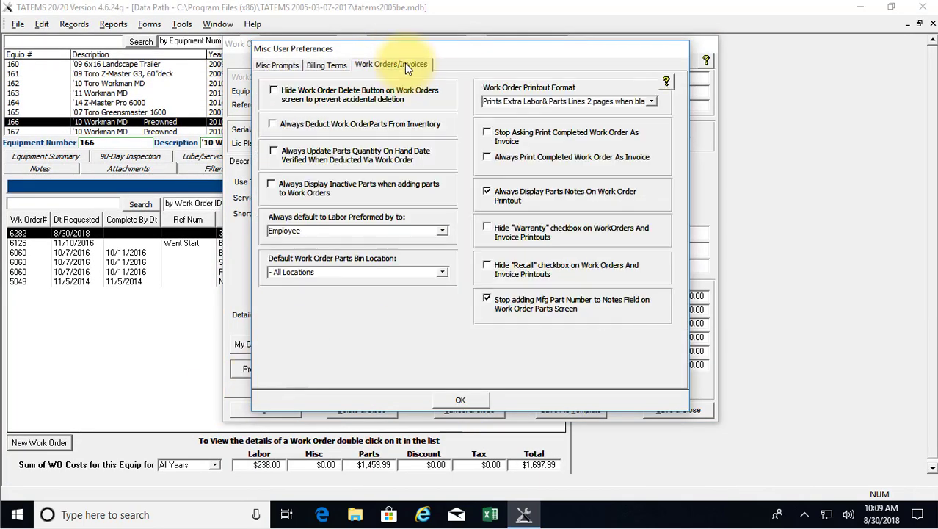
{"action": "left_click", "coordinate": [653, 102]}
{"action": "left_click", "coordinate": [565, 112]}
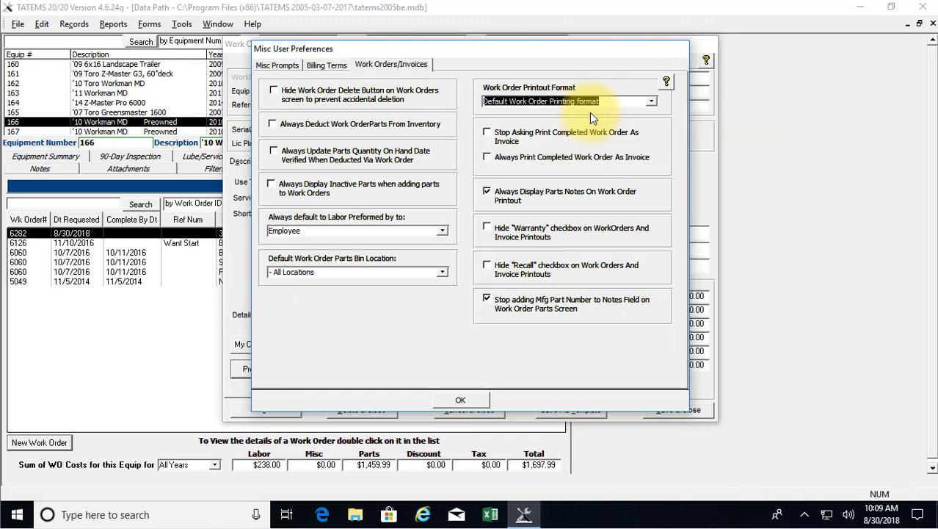
{"action": "left_click", "coordinate": [466, 399]}
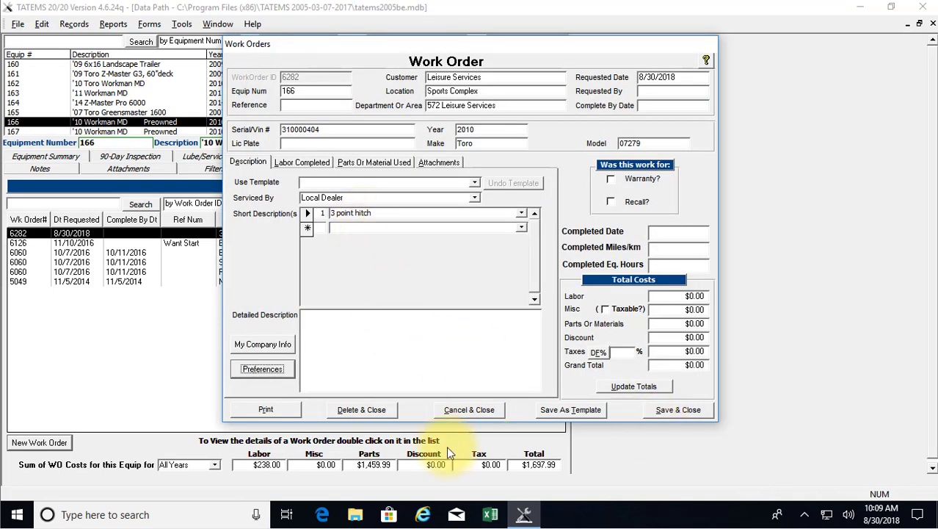